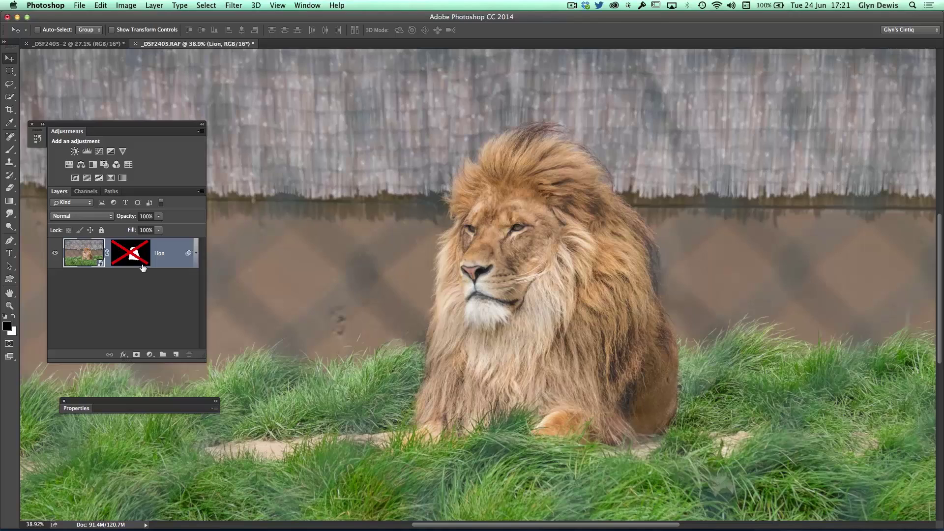
Step: Return to the lion photo and re-enable the Lion layer mask so the lion is cut out
click(81, 44)
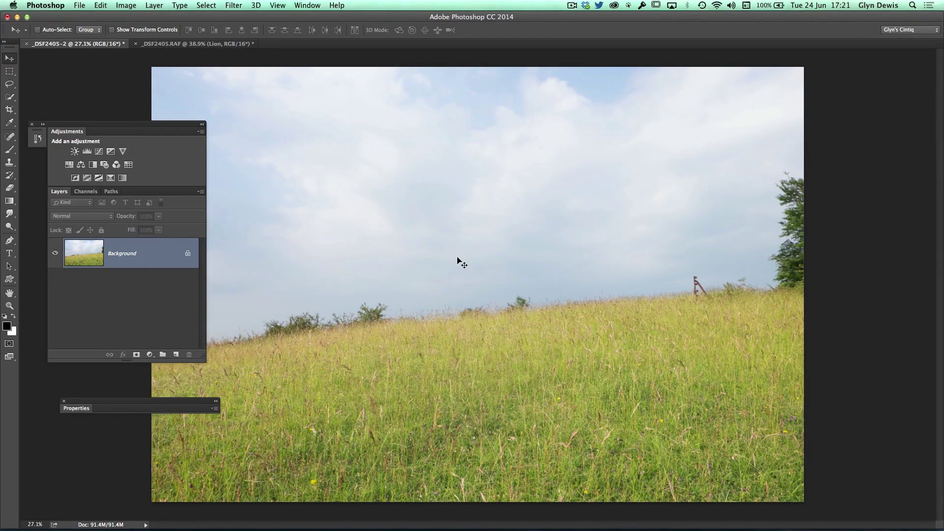
click(201, 43)
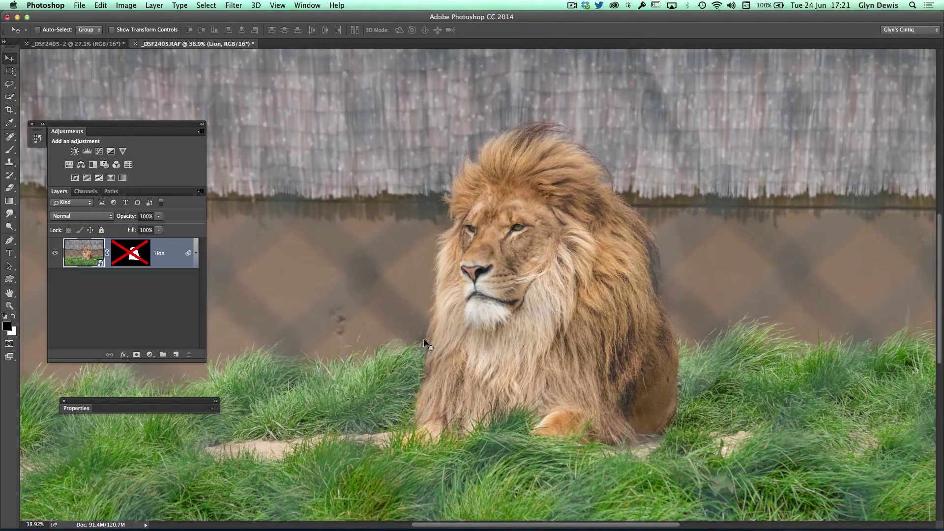
shift+click(128, 257)
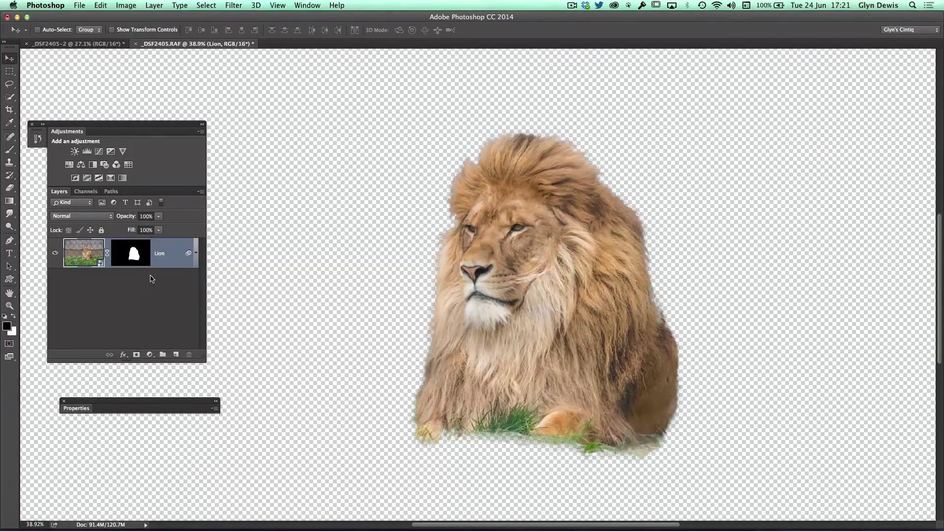
Step: Drag the cut-out lion into the hillside photo and place it right and slightly lower on the grass
drag(505, 312, 488, 275)
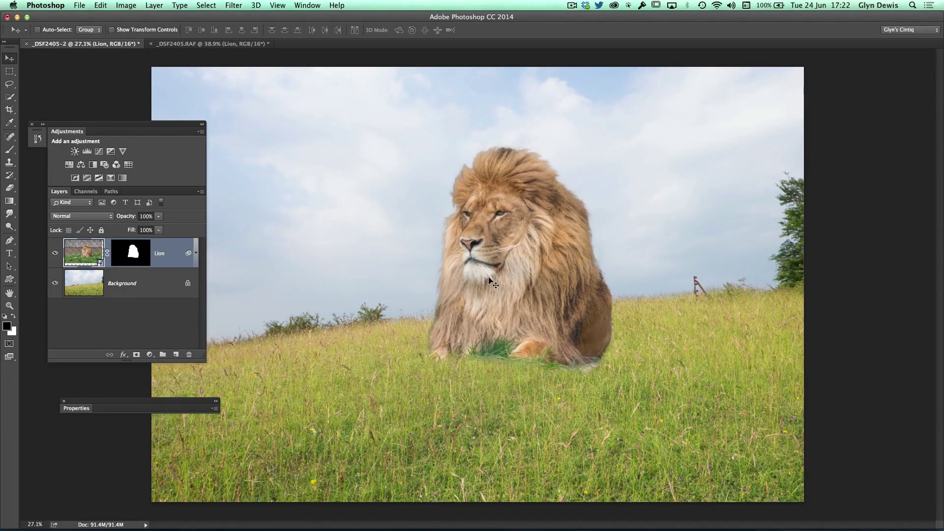
drag(489, 253, 607, 251)
mouse_move(595, 300)
mouse_down()
mouse_move(604, 293)
mouse_move(593, 295)
mouse_up()
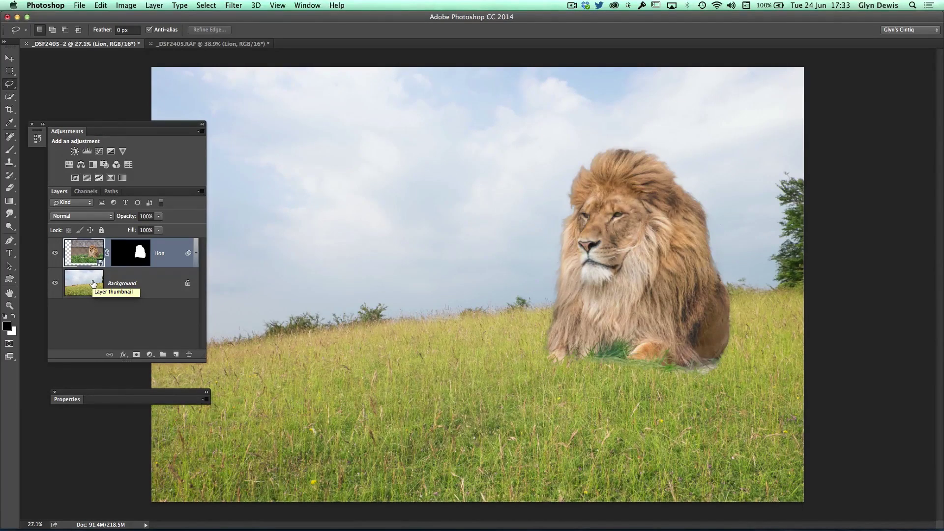
Step: Lasso an oval patch of grass on the Background under the lion and copy it to Layer 1
click(82, 285)
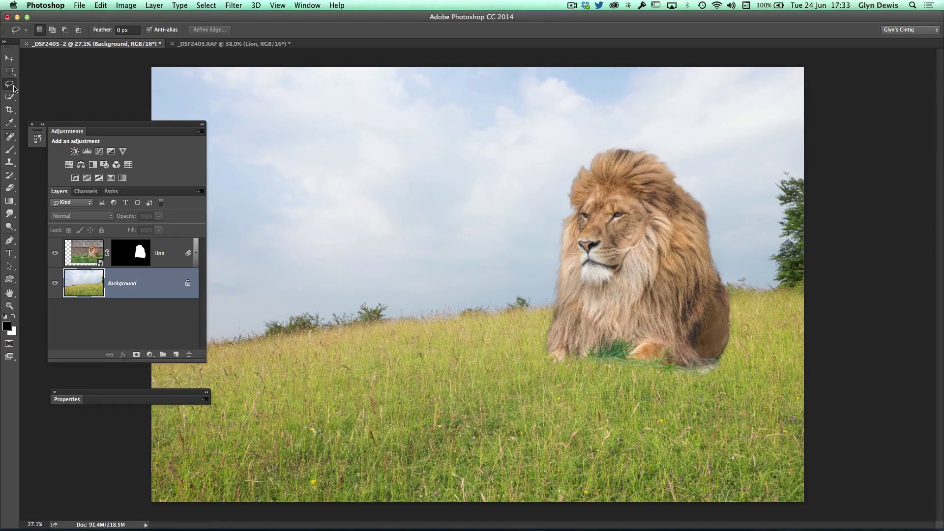
drag(14, 88, 36, 83)
mouse_move(774, 335)
mouse_down()
mouse_move(770, 372)
mouse_move(727, 406)
mouse_move(571, 409)
mouse_move(511, 383)
mouse_move(504, 351)
mouse_move(533, 321)
mouse_move(715, 299)
mouse_up()
click(55, 253)
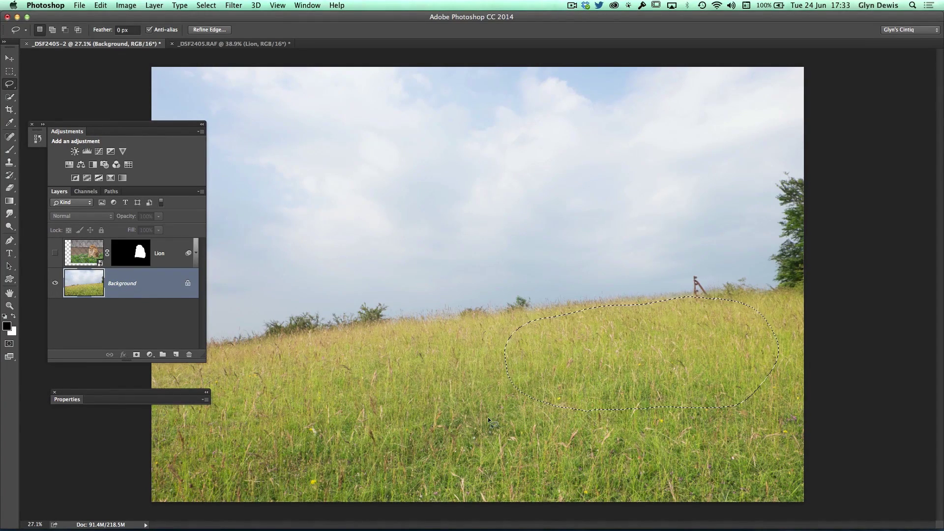
click(153, 5)
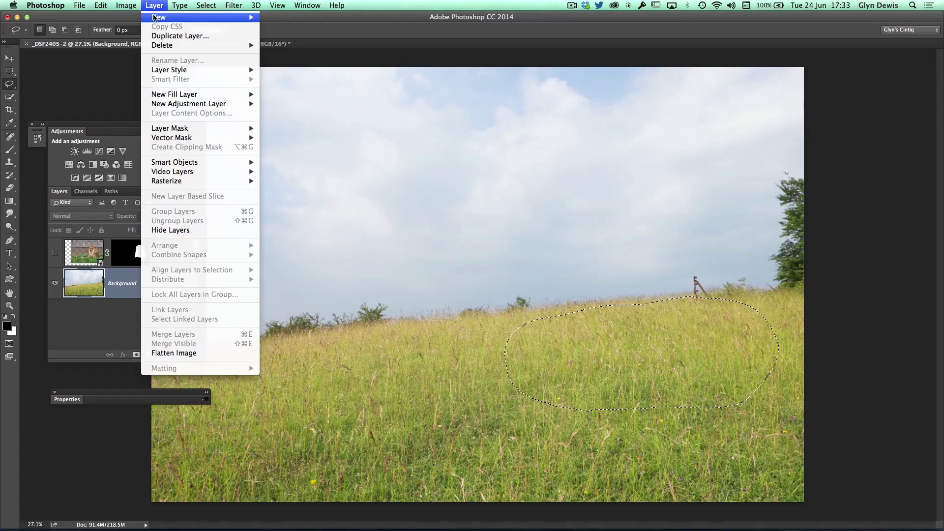
mouse_move(157, 18)
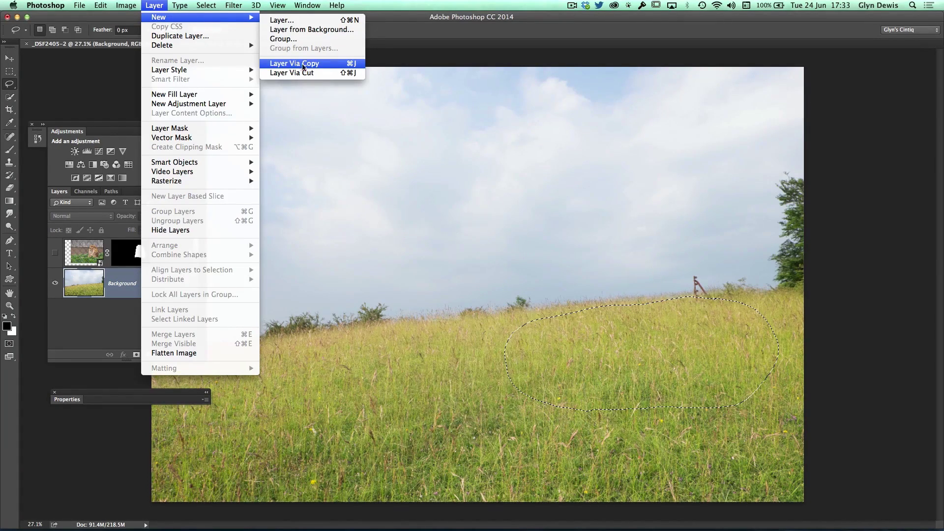
click(341, 66)
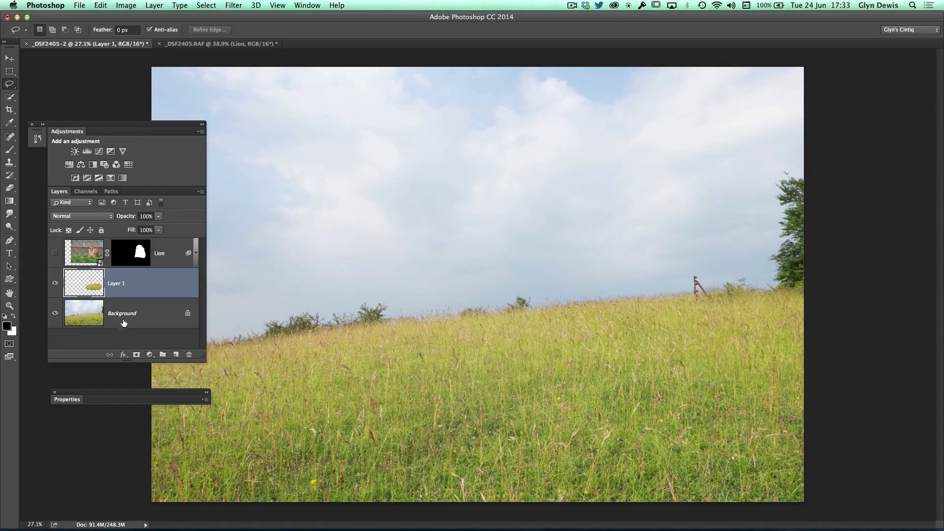
alt+click(57, 294)
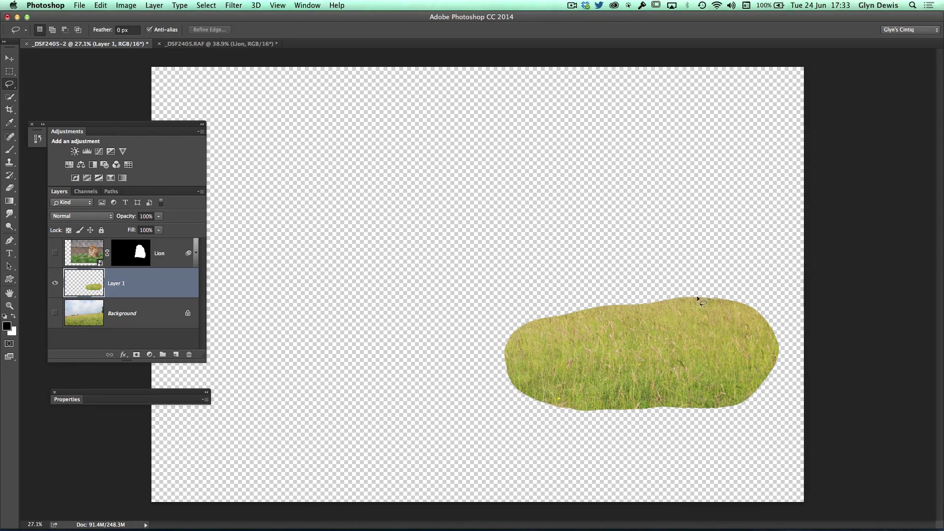
alt+click(57, 295)
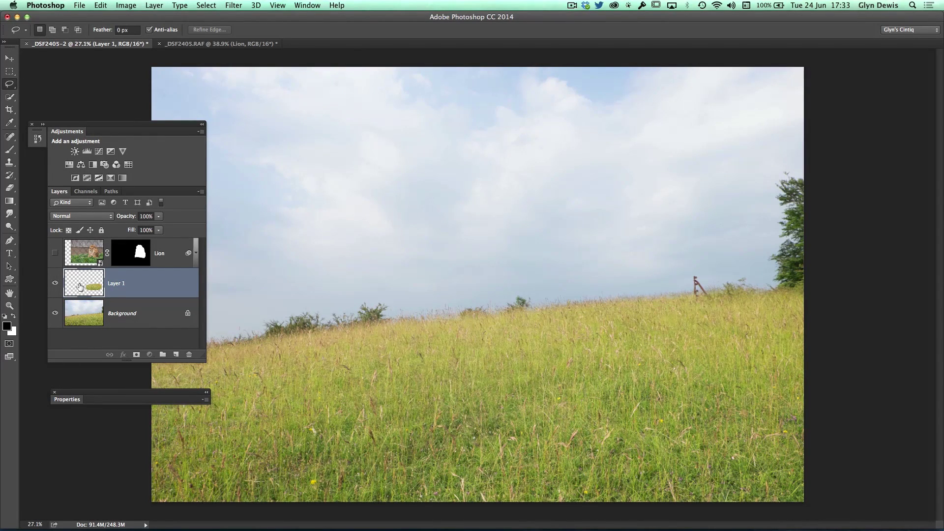
Step: Move Layer 1 above the Lion layer and toggle its visibility to compare
drag(79, 287, 84, 240)
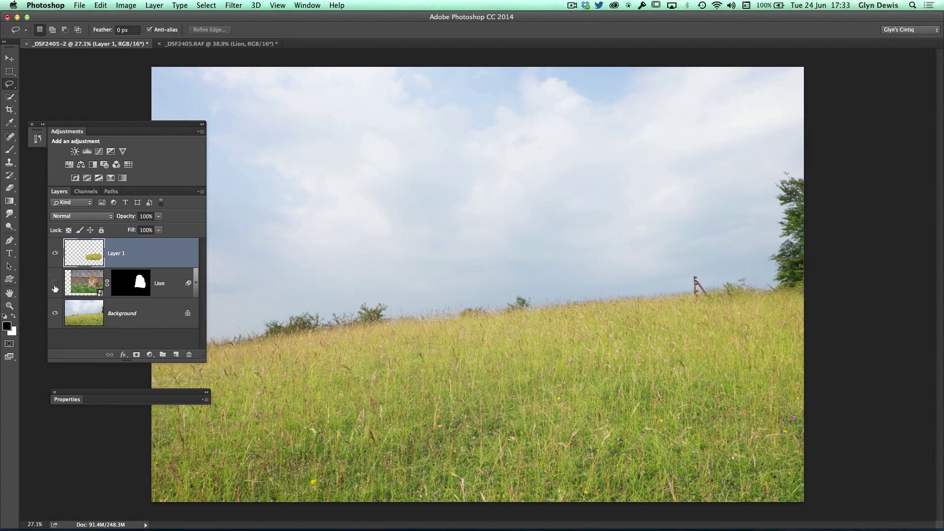
click(55, 283)
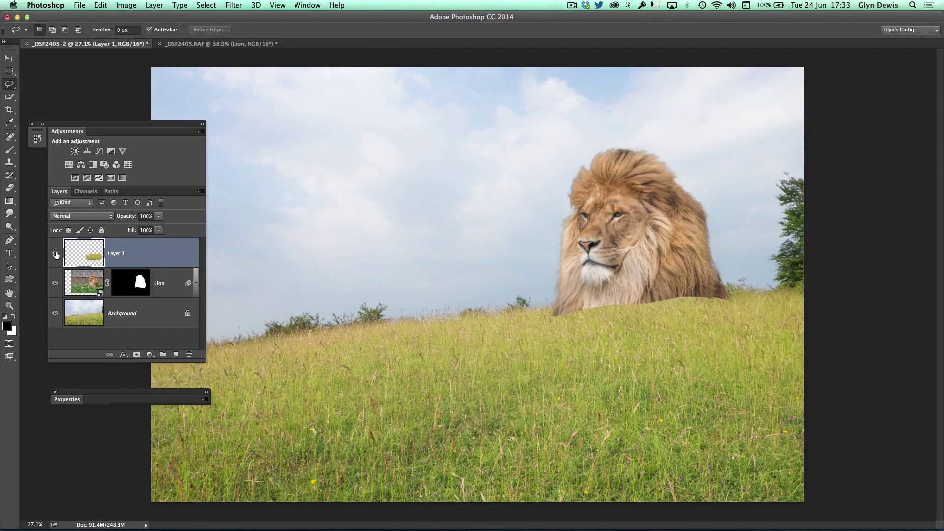
click(55, 254)
click(55, 254)
click(55, 254)
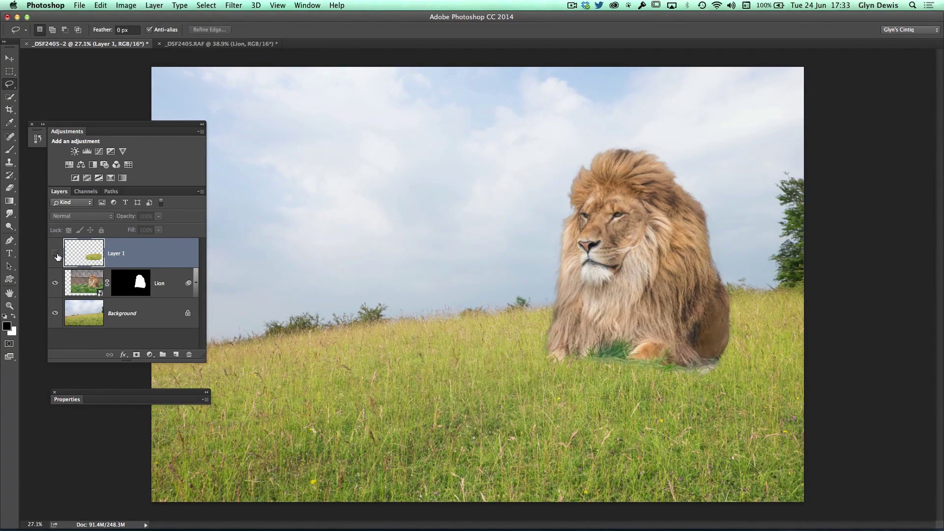
click(56, 253)
click(56, 253)
click(56, 254)
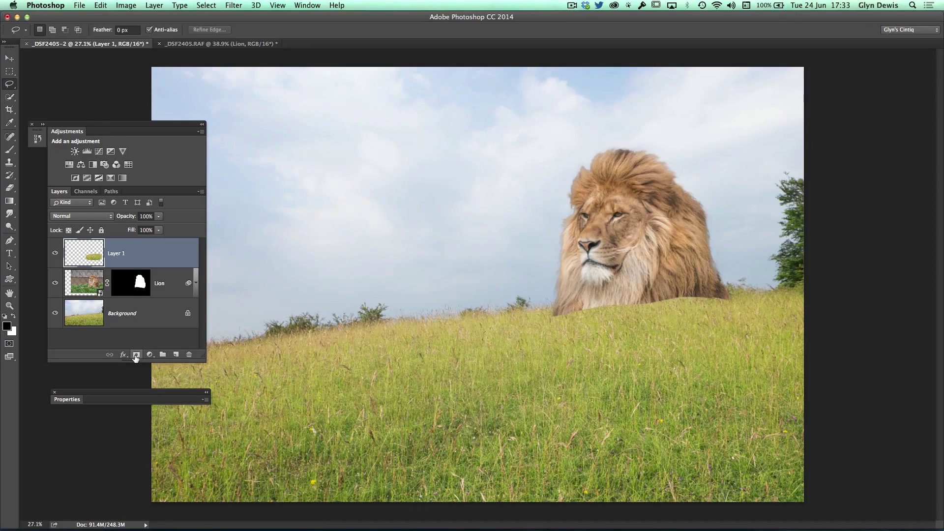
Step: Give Layer 1 a layer mask and invert it to black, hiding the grass patch
alt+click(136, 356)
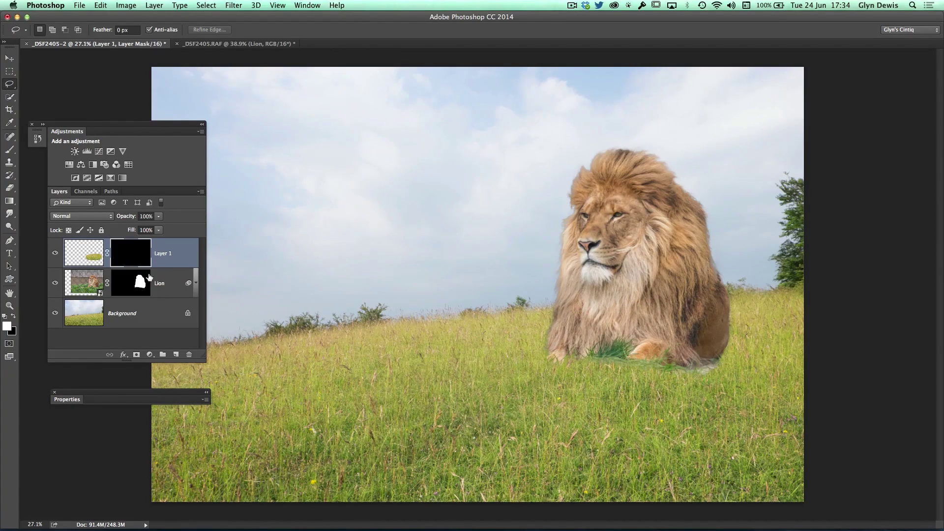
key(super+z)
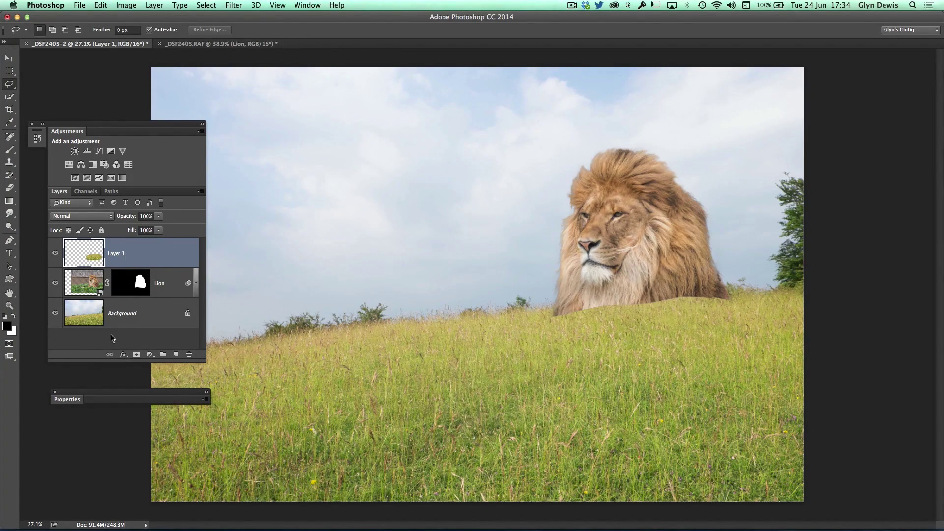
click(136, 355)
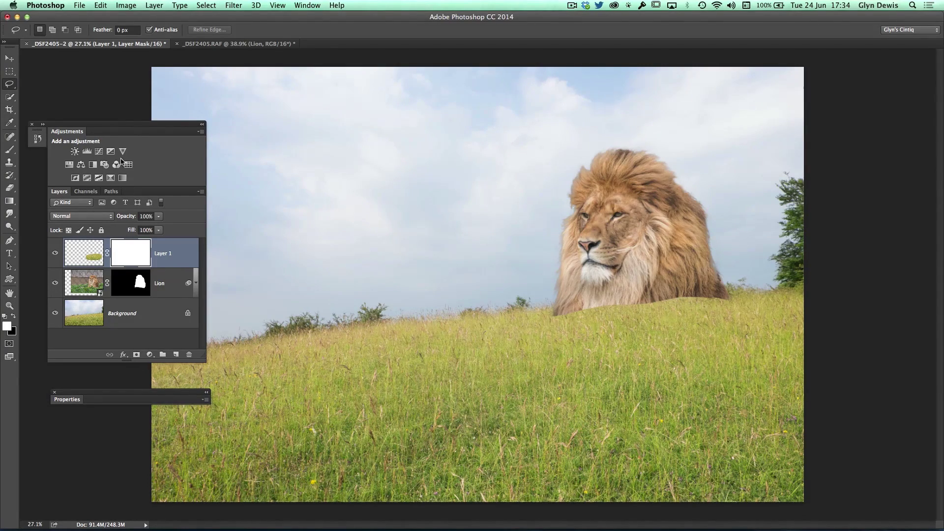
click(125, 7)
mouse_move(147, 33)
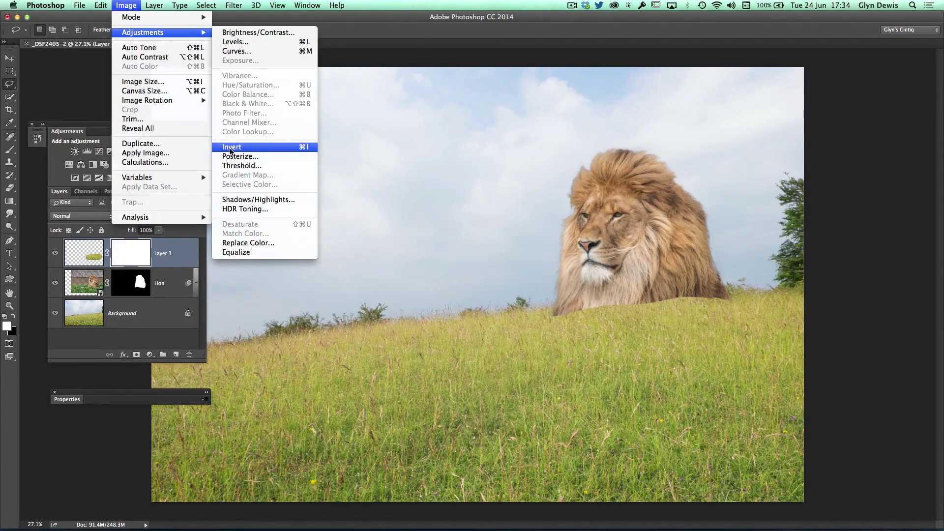
click(230, 148)
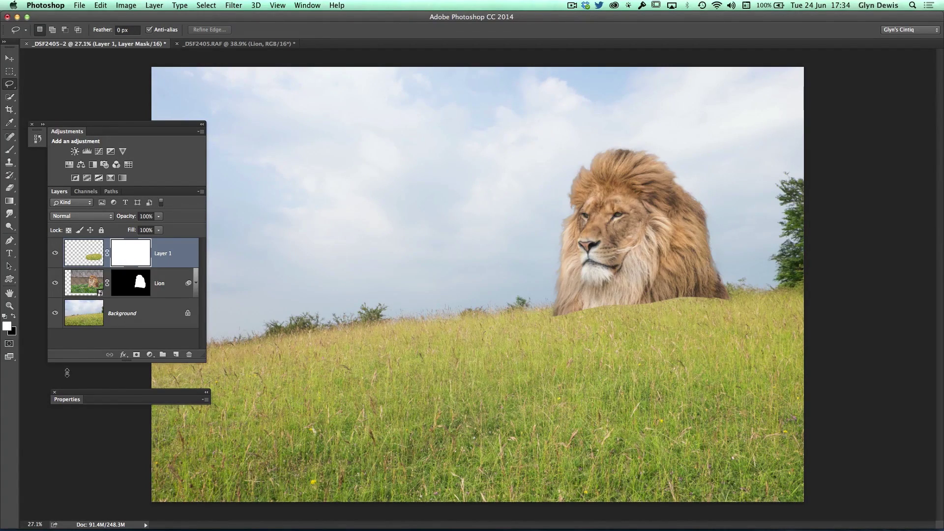
click(65, 401)
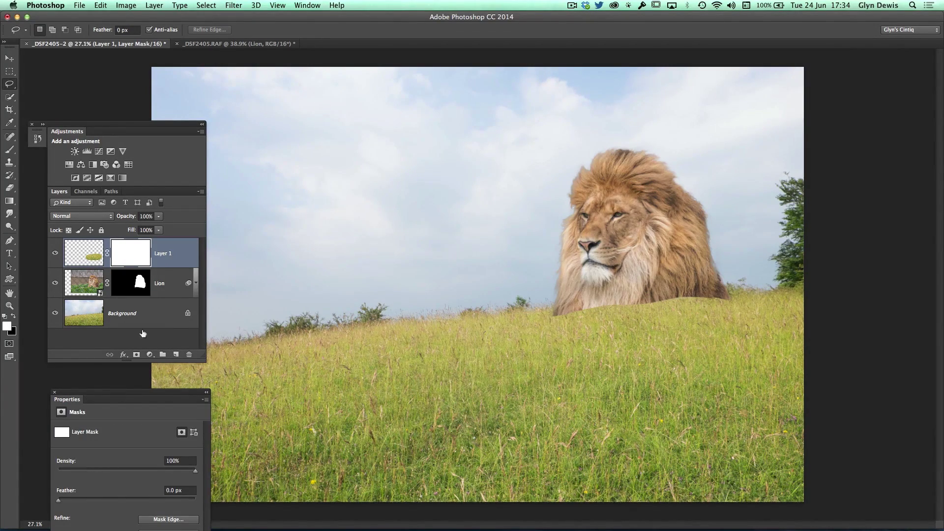
drag(68, 398, 265, 106)
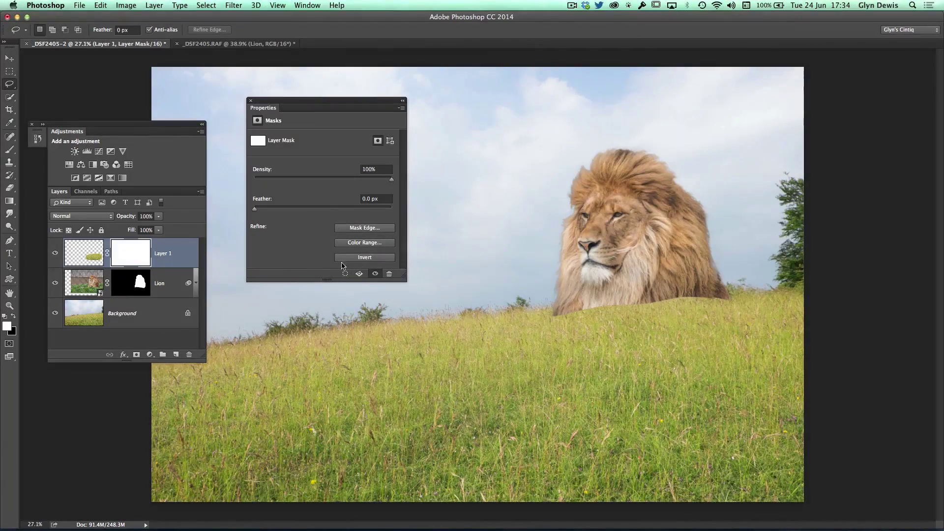
click(365, 258)
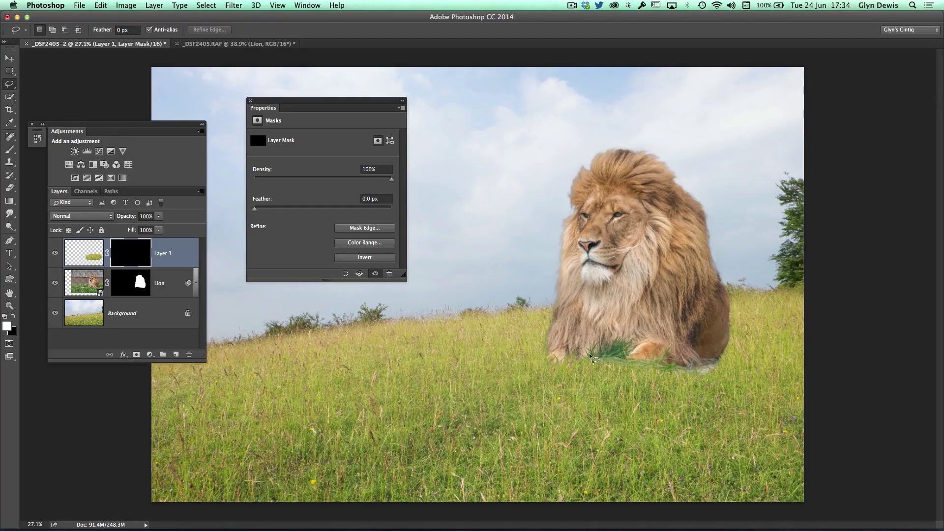
Step: Select the Brush tool with the 134 px grass-blade brush preset
key(b)
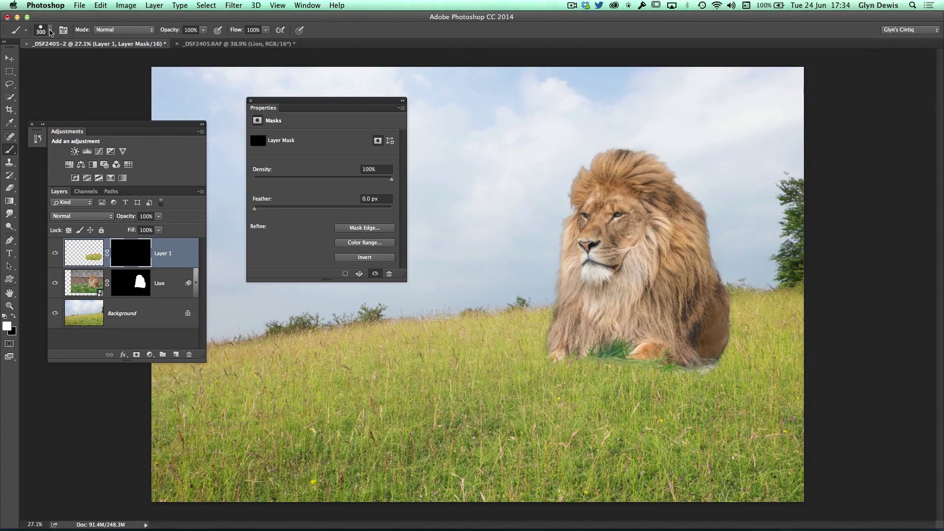
click(50, 31)
scroll(97, 261, down, 7)
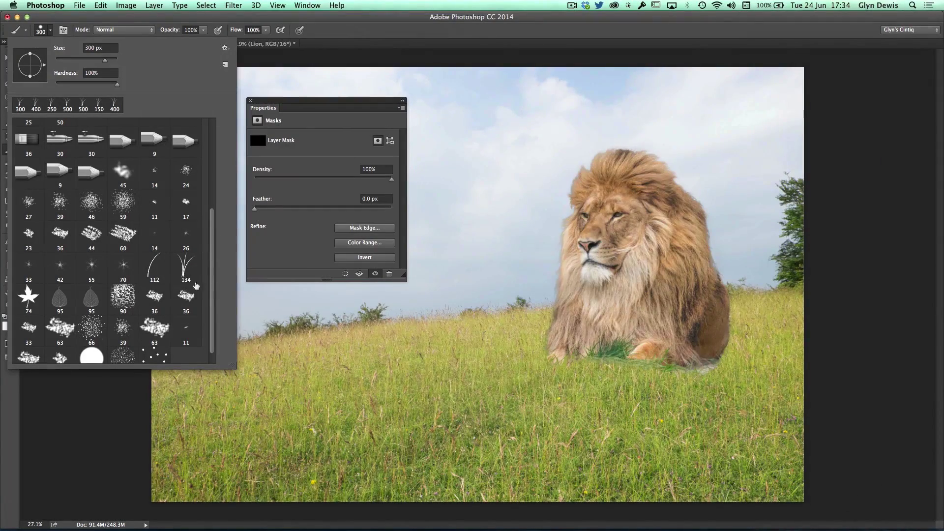
click(184, 269)
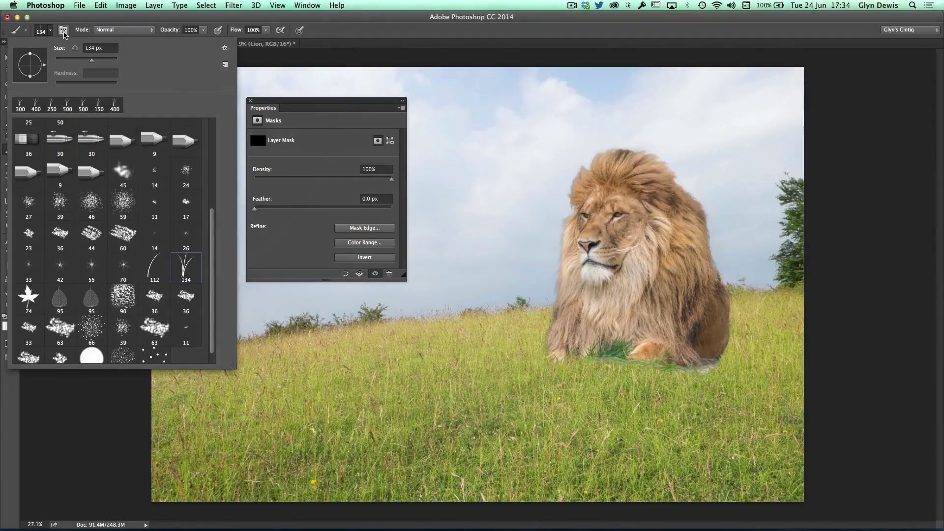
Step: In the Brush panel, turn off Color Dynamics and Transfer and lower Size and Angle Jitter
click(63, 31)
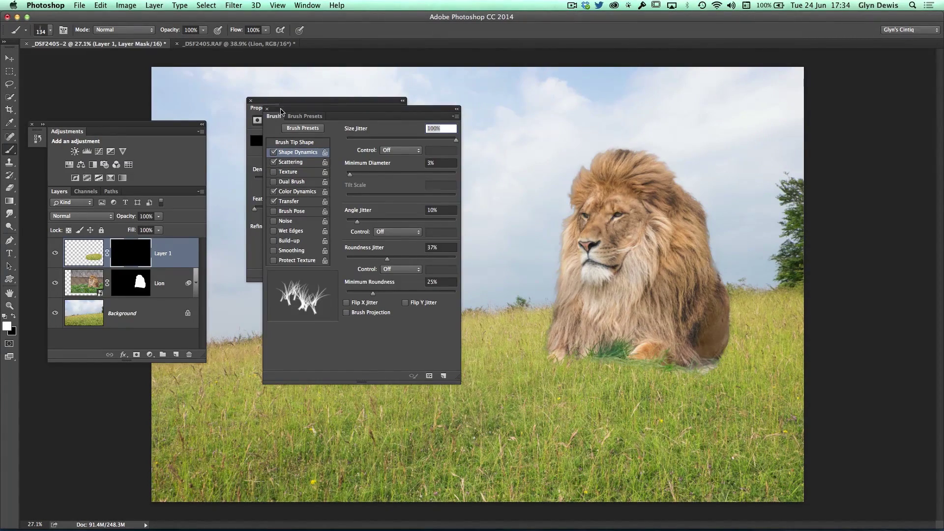
click(262, 108)
double_click(262, 108)
mouse_move(262, 109)
mouse_down()
mouse_move(205, 247)
mouse_move(76, 409)
mouse_up()
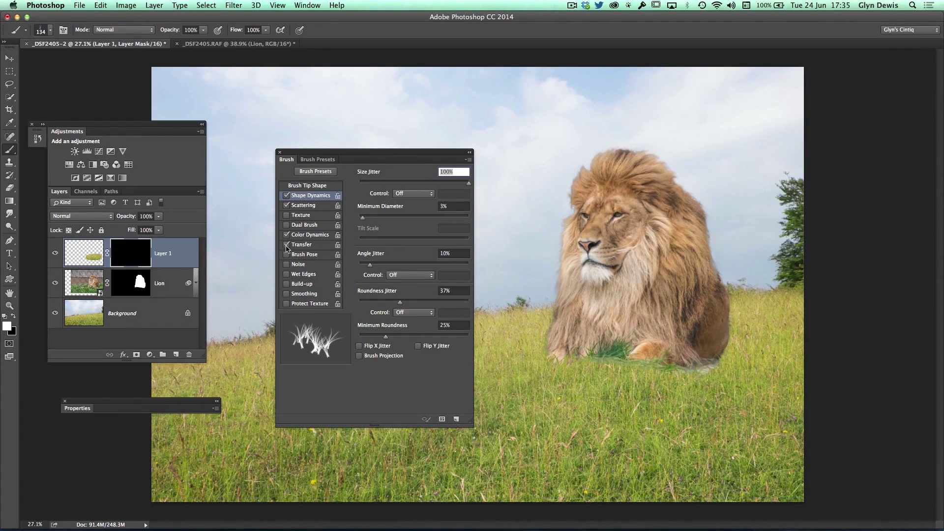
click(286, 244)
click(286, 234)
mouse_move(469, 182)
mouse_down()
mouse_move(417, 183)
mouse_move(448, 185)
mouse_up()
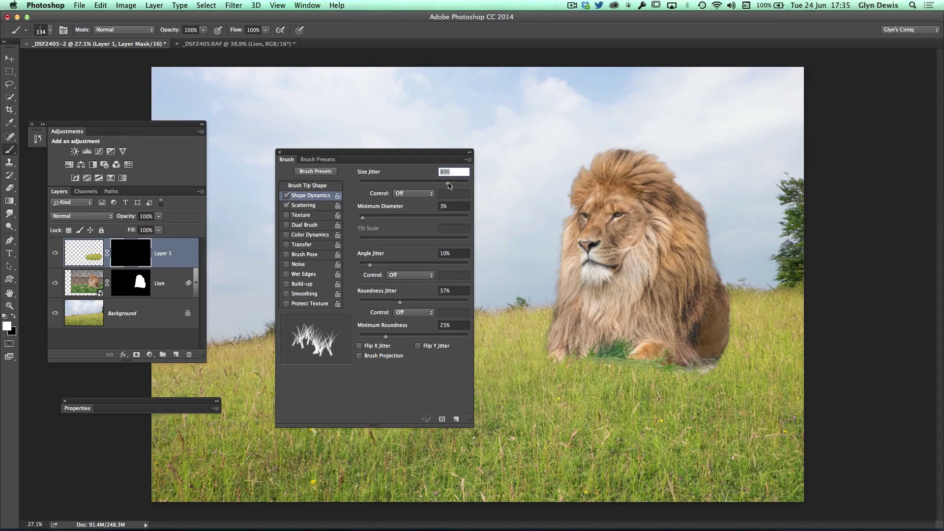
drag(369, 265, 370, 266)
Step: Enlarge the brush to 250 and paint grass into Layer 1's mask along the lion's base, then view the mask alone
click(63, 30)
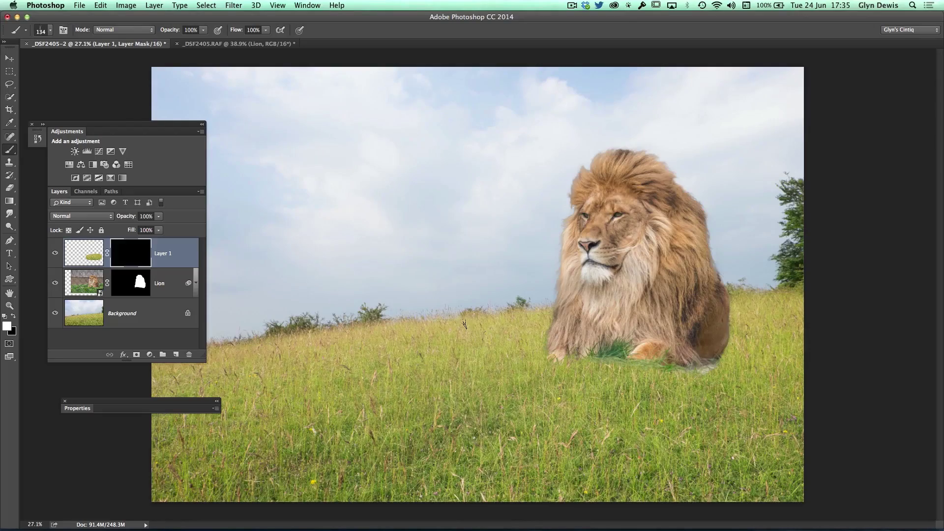
scroll(579, 377, up, 4)
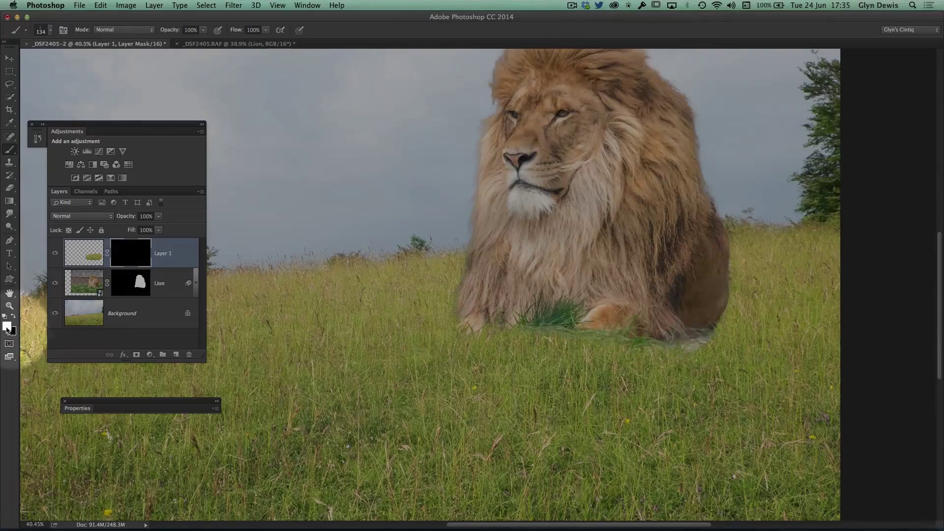
key(bracketright)
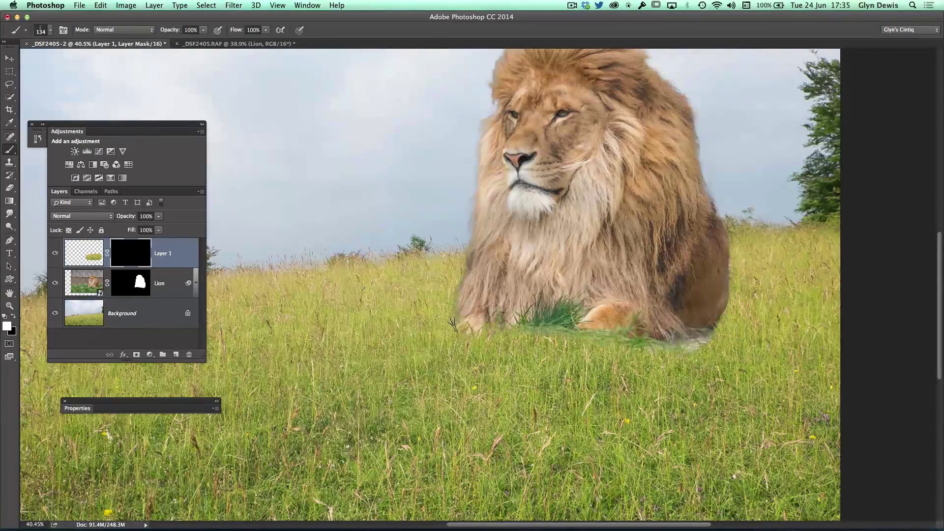
key(bracketright)
key(bracketright)
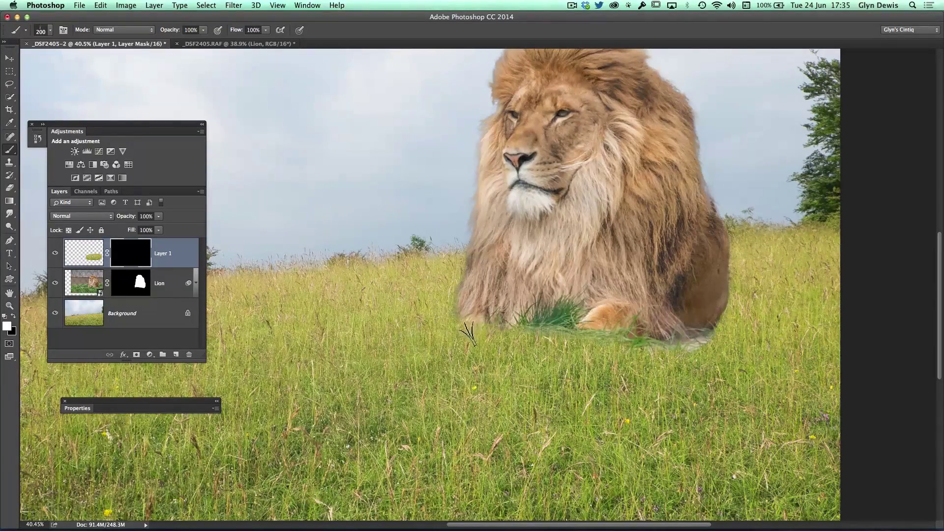
mouse_move(470, 332)
mouse_down()
mouse_move(550, 331)
mouse_move(559, 312)
mouse_move(528, 318)
mouse_move(575, 329)
mouse_move(571, 341)
mouse_move(614, 342)
mouse_move(610, 334)
mouse_move(670, 345)
mouse_move(652, 354)
mouse_move(658, 342)
mouse_move(687, 336)
mouse_move(680, 360)
mouse_move(671, 350)
mouse_move(709, 339)
mouse_move(682, 353)
mouse_move(691, 362)
mouse_move(731, 319)
mouse_up()
key(bracketright)
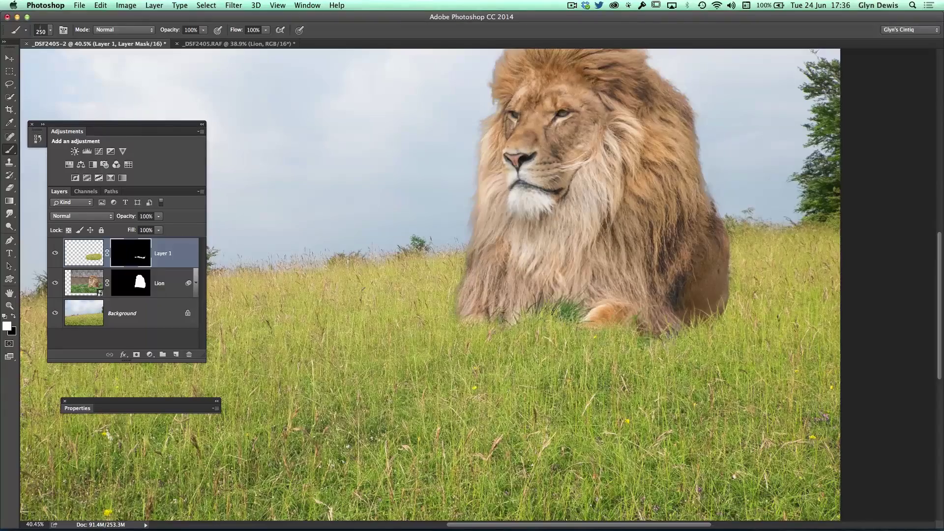
drag(558, 314, 527, 334)
mouse_move(452, 330)
mouse_down()
mouse_move(449, 310)
mouse_move(449, 339)
mouse_up()
alt+click(130, 258)
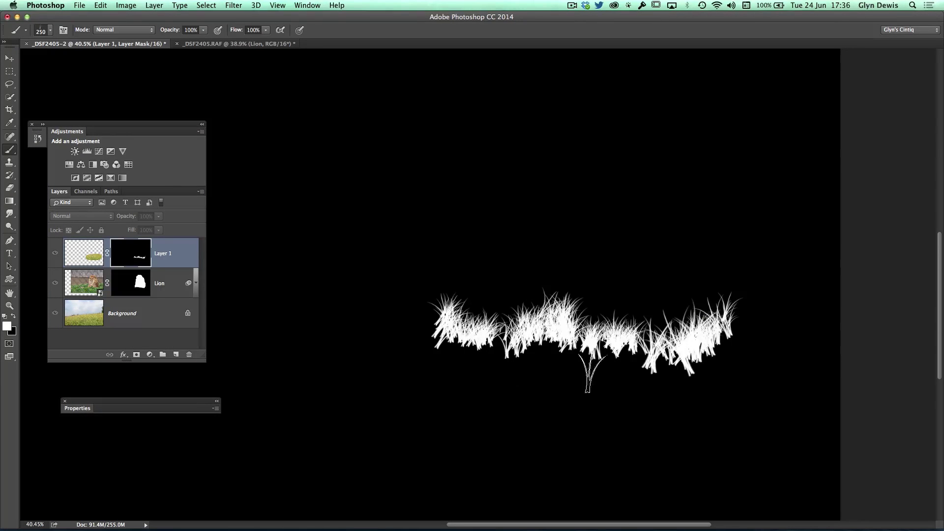
Step: Exit mask view and toggle Layer 1 on and off to compare, leaving it hidden
alt+click(130, 255)
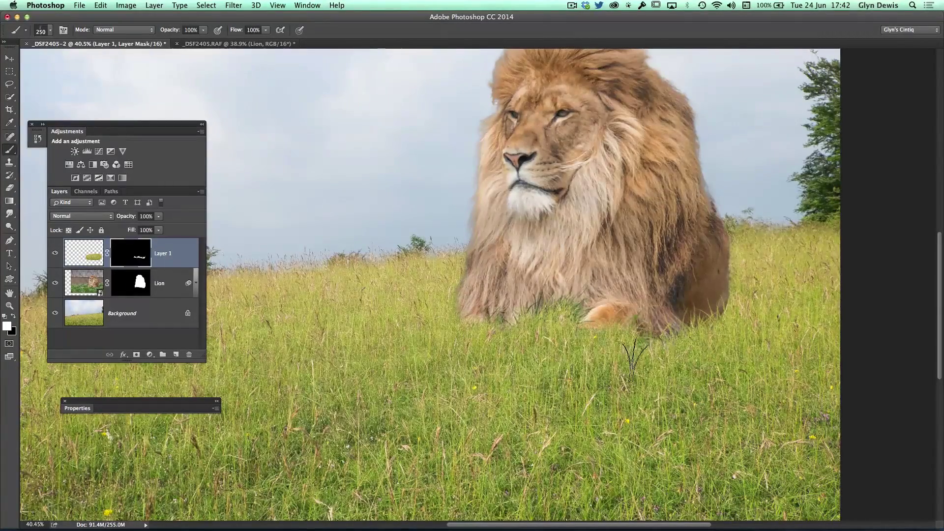
key(bracketright)
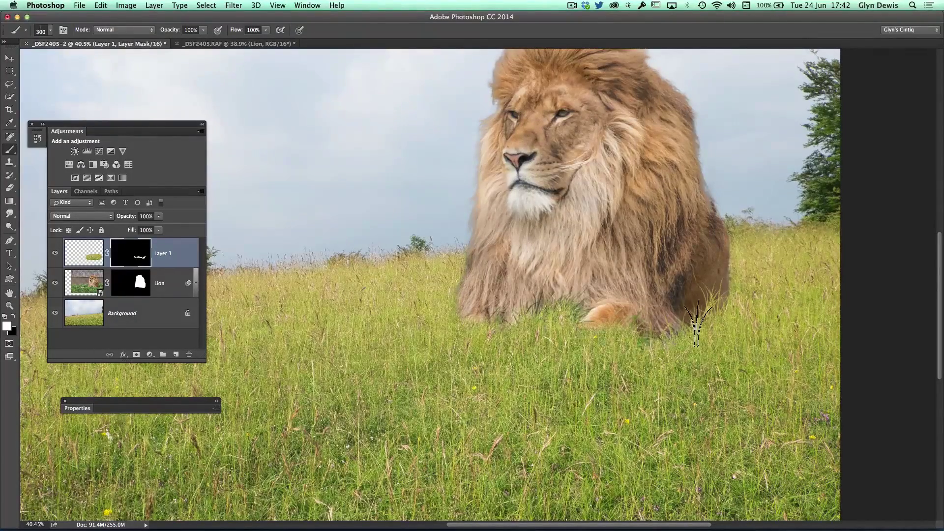
click(55, 254)
click(54, 255)
click(55, 254)
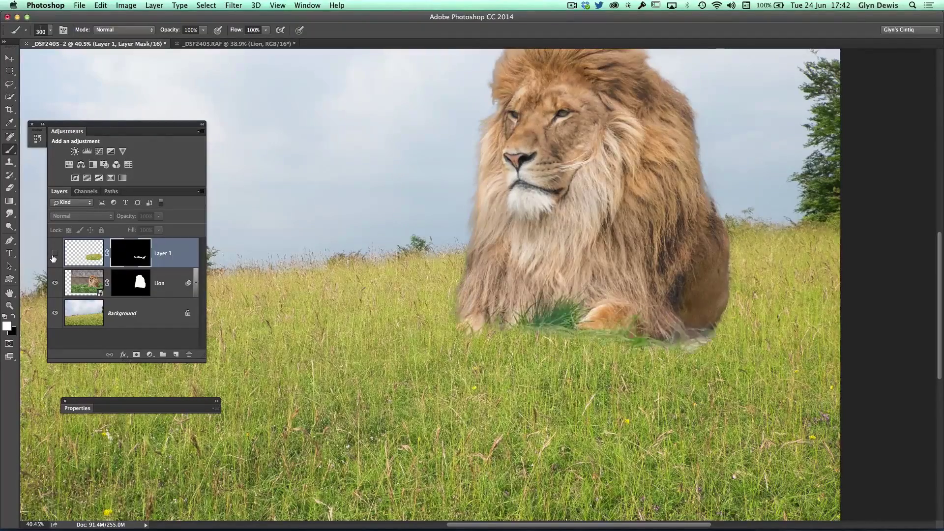
click(54, 254)
click(55, 255)
click(54, 255)
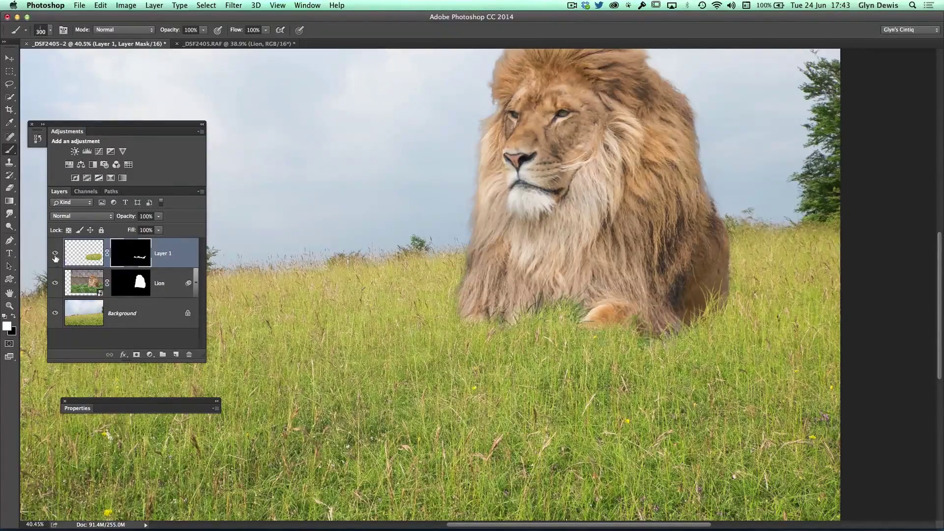
click(55, 253)
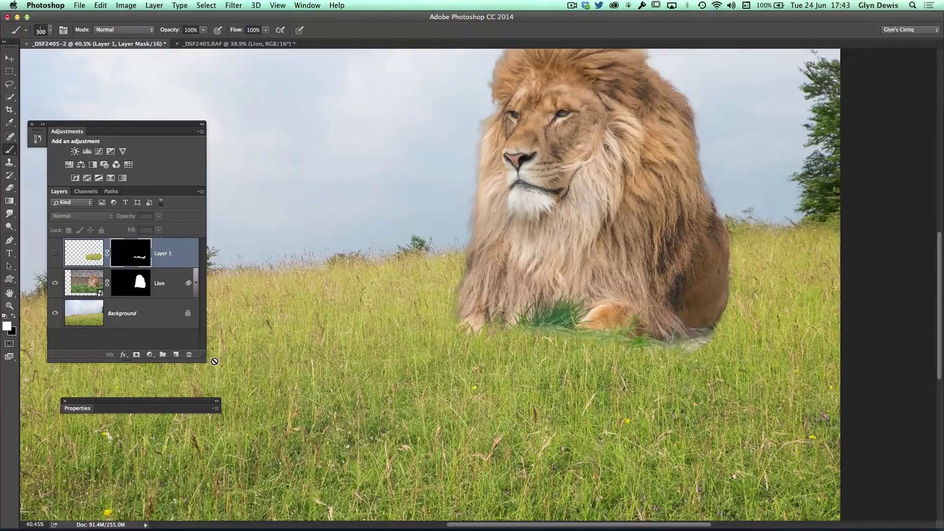
Step: Add a Levels adjustment above the Lion layer, try darker midtones, then reset it to defaults
click(89, 287)
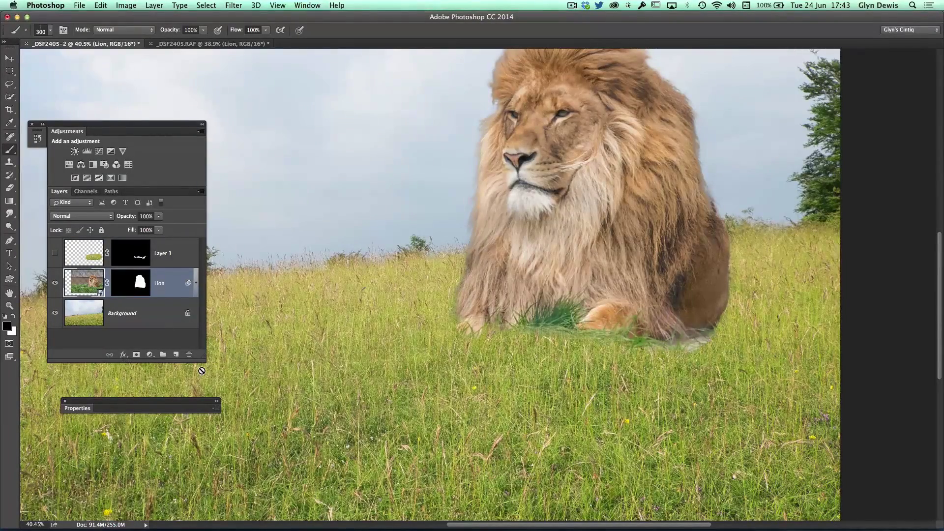
click(87, 152)
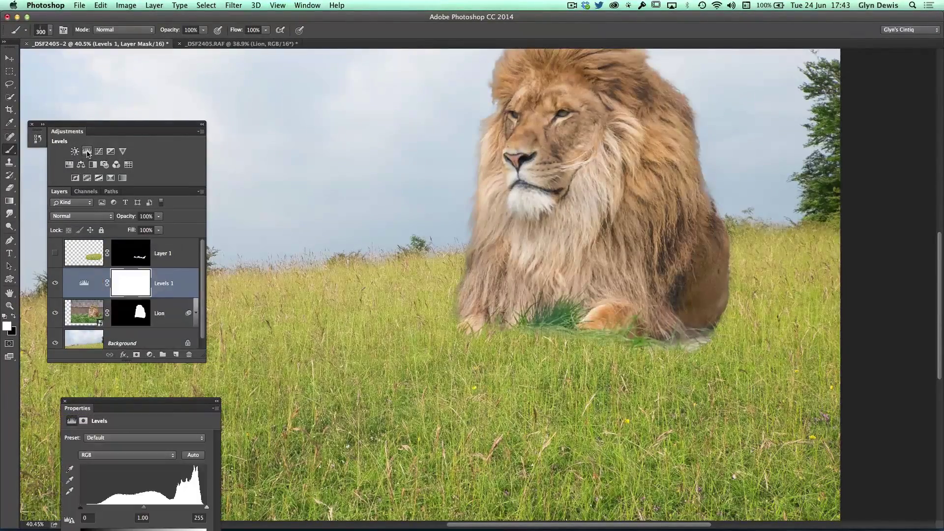
drag(73, 403, 146, 377)
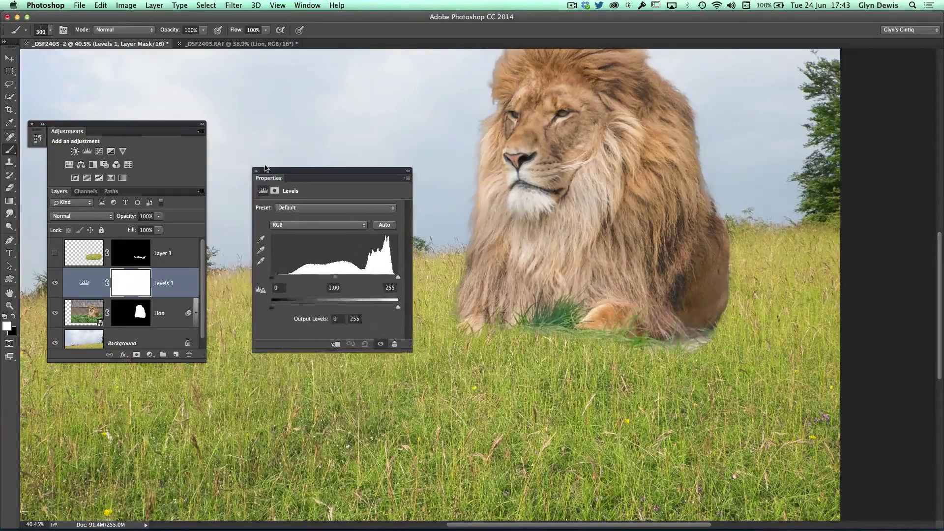
drag(264, 169, 253, 65)
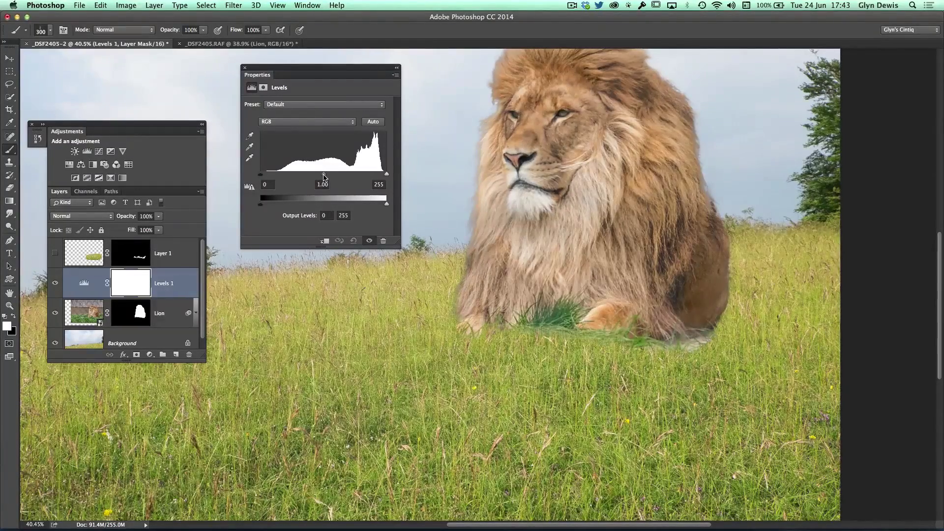
drag(323, 175, 347, 178)
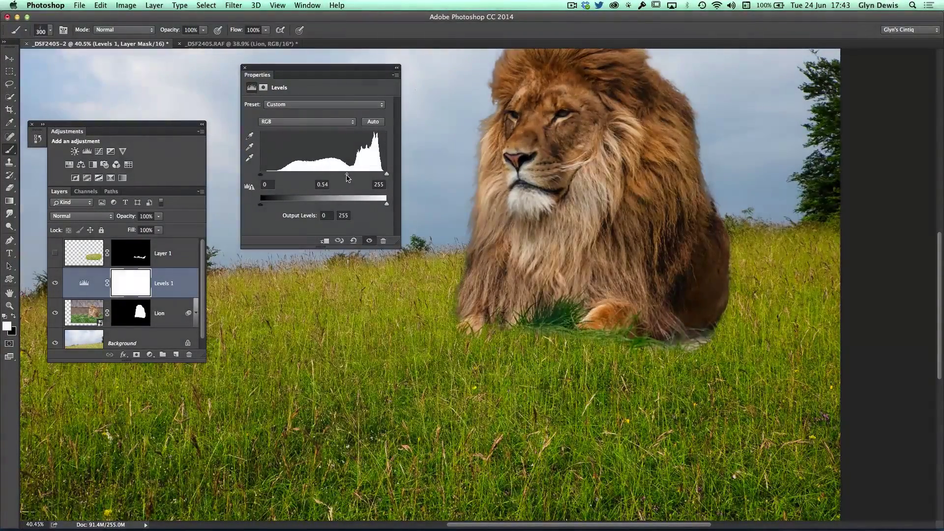
click(353, 241)
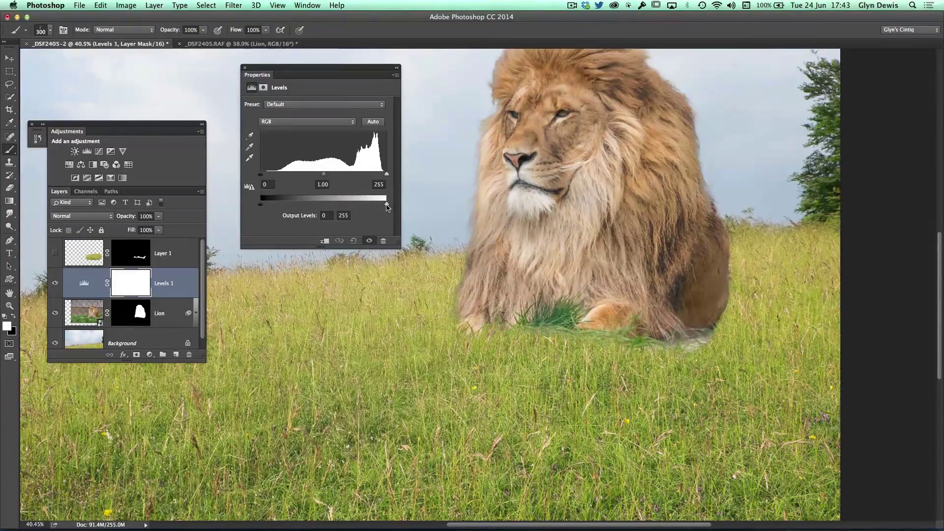
Step: Clip the Levels adjustment to the lion and set its output white to about 180
drag(388, 206, 338, 200)
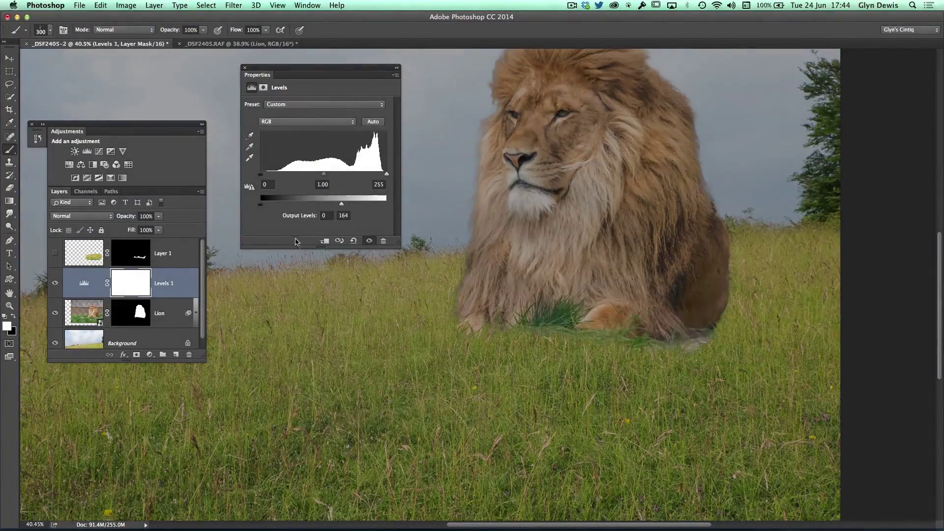
click(325, 243)
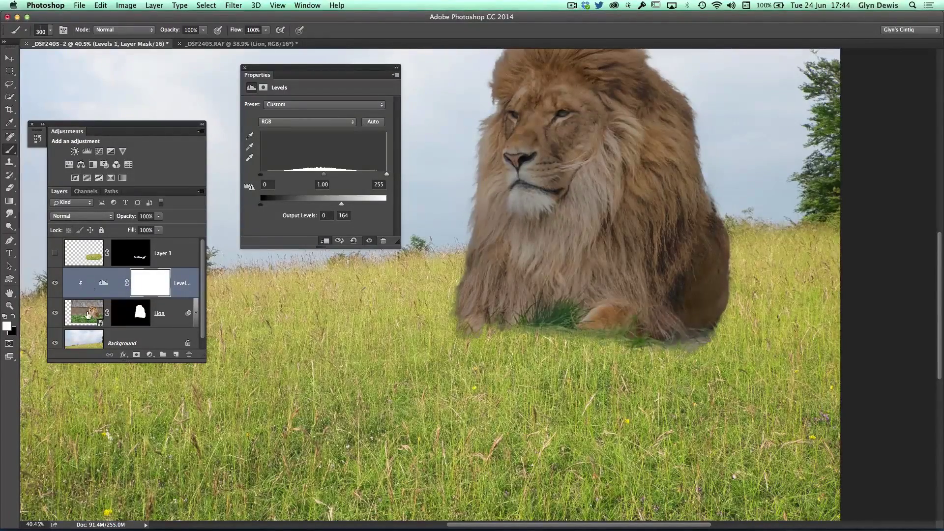
mouse_move(342, 203)
mouse_down()
mouse_move(377, 205)
mouse_move(351, 204)
mouse_up()
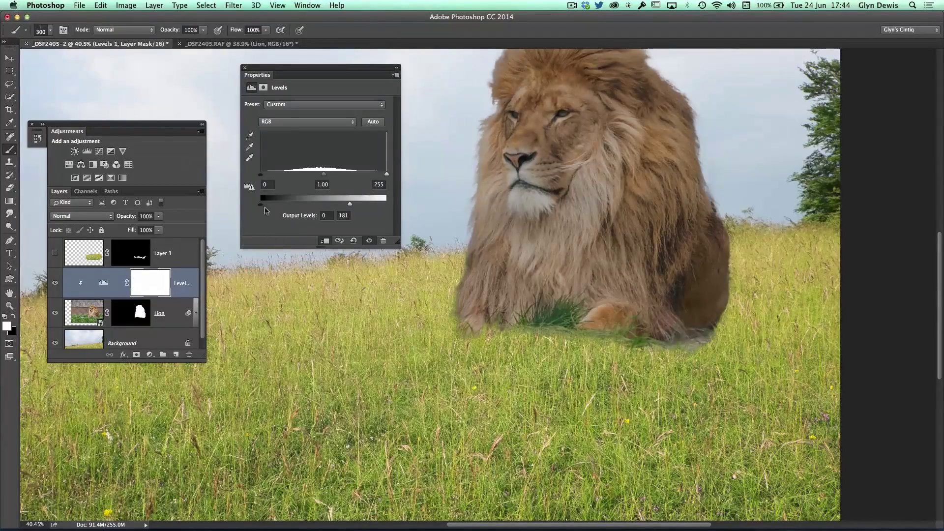
drag(349, 207, 349, 203)
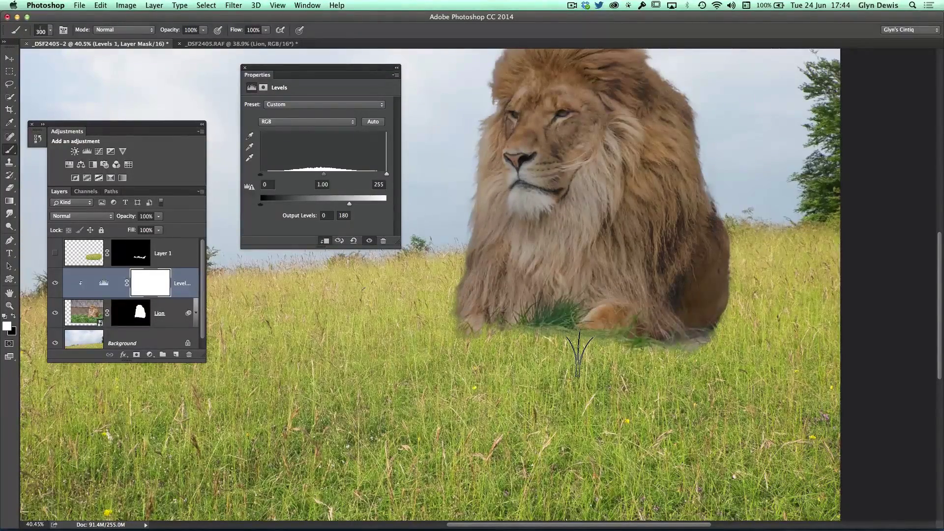
Step: Invert the Levels mask to black and paint white along the lion's base for a shadow
click(154, 283)
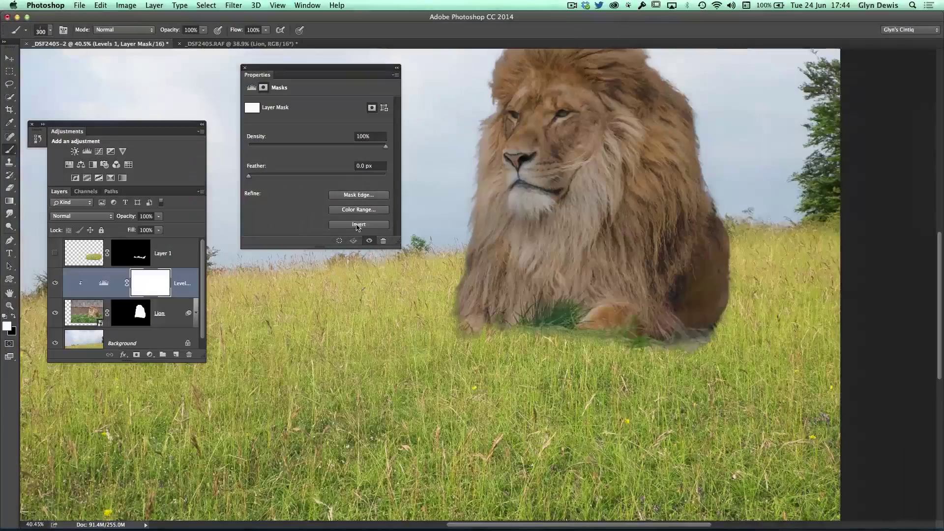
click(359, 224)
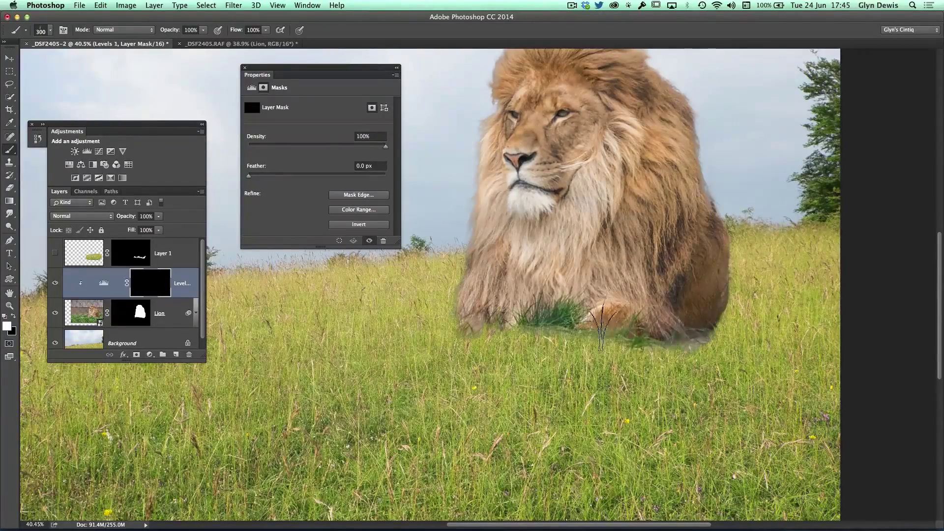
mouse_move(527, 331)
mouse_down()
mouse_move(699, 336)
mouse_move(730, 318)
mouse_move(779, 321)
mouse_move(813, 349)
mouse_up()
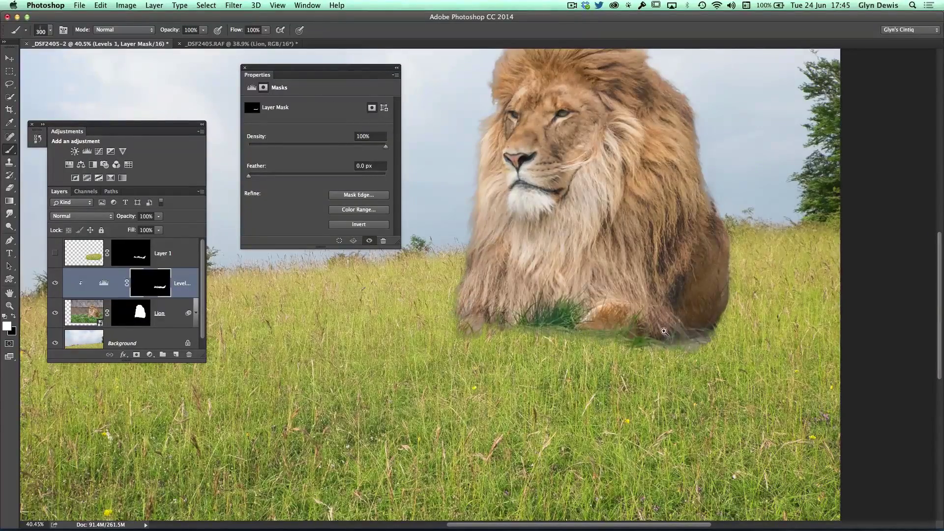
Step: Zoom in on the lion's base and feather the Levels 1 mask to 3.2 px
drag(664, 330, 565, 322)
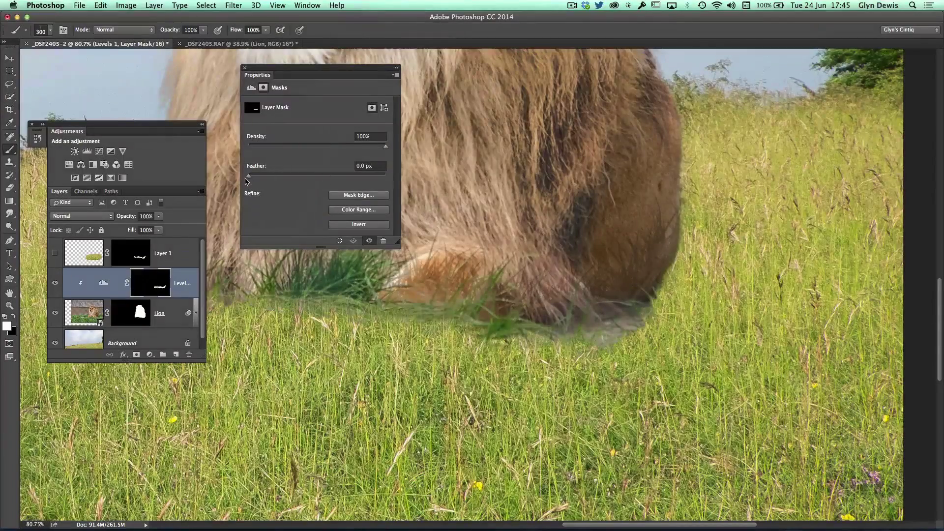
drag(249, 176, 275, 179)
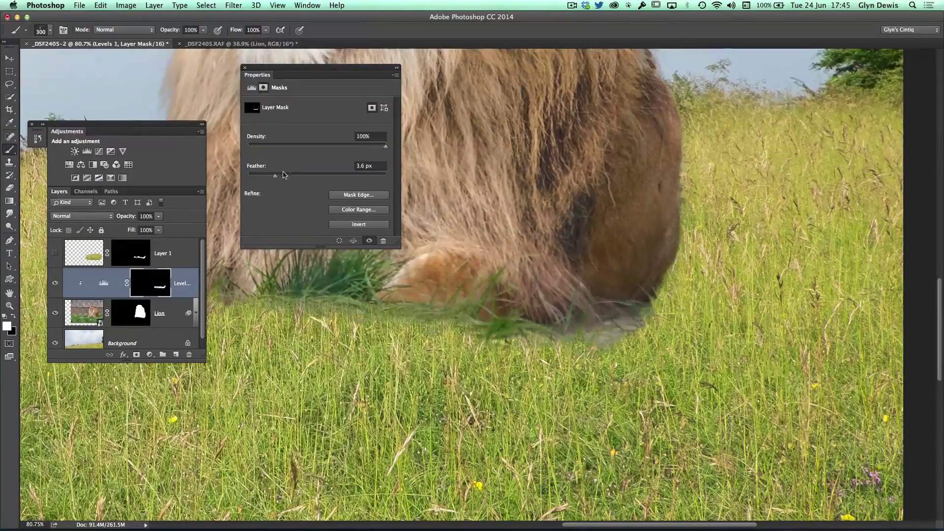
drag(273, 177, 264, 179)
drag(275, 179, 271, 179)
Step: Toggle the Levels shadow and Layer 1 visibility to compare the paw, leaving the shadow on
click(54, 284)
click(56, 285)
click(58, 287)
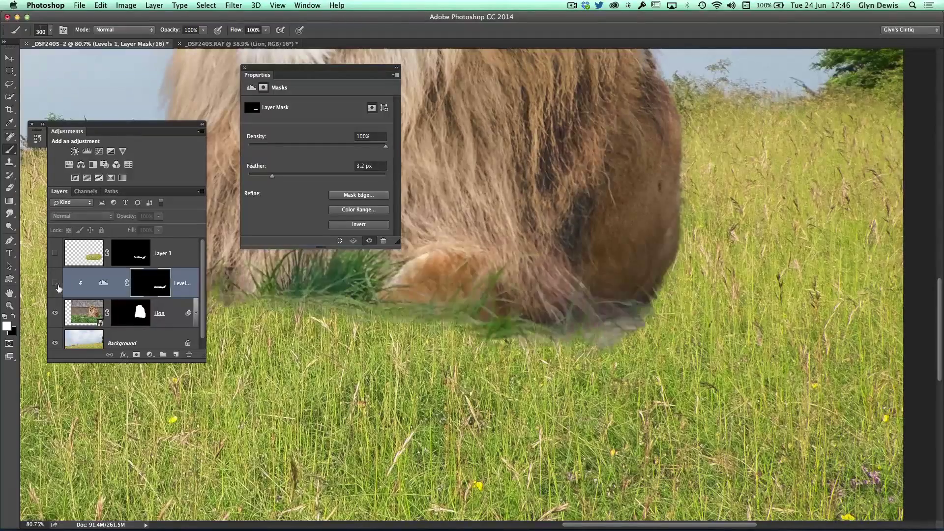
click(58, 286)
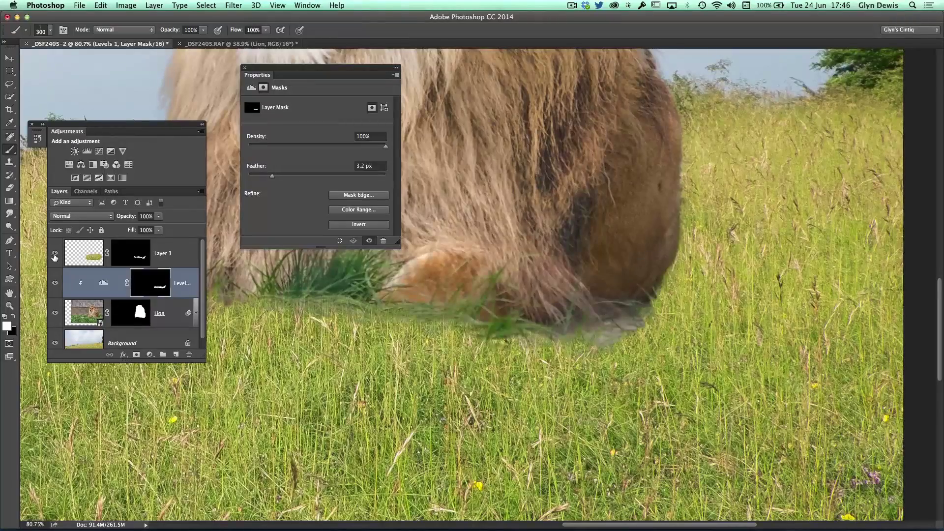
click(54, 256)
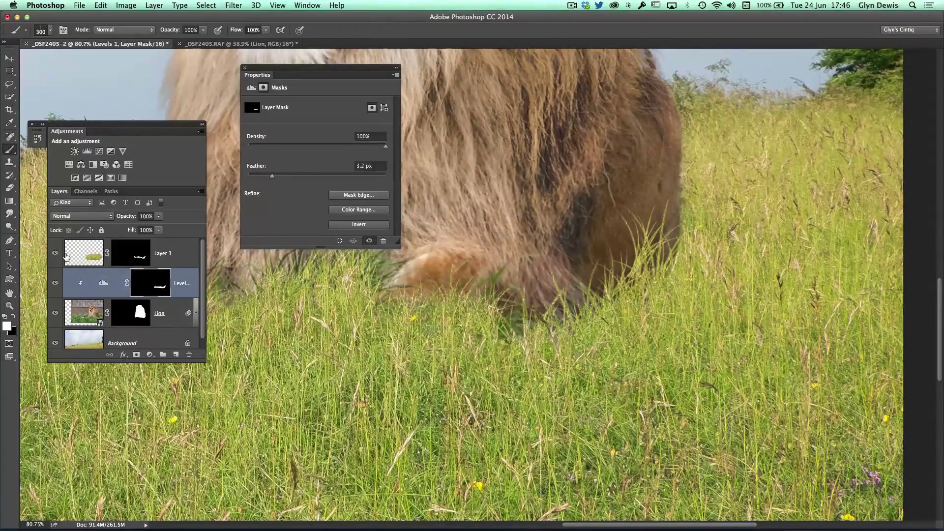
click(55, 285)
click(56, 286)
click(55, 287)
click(55, 286)
Step: Target Layer 1's mask for painting and shrink the brush to 175 px
scroll(377, 388, down, 5)
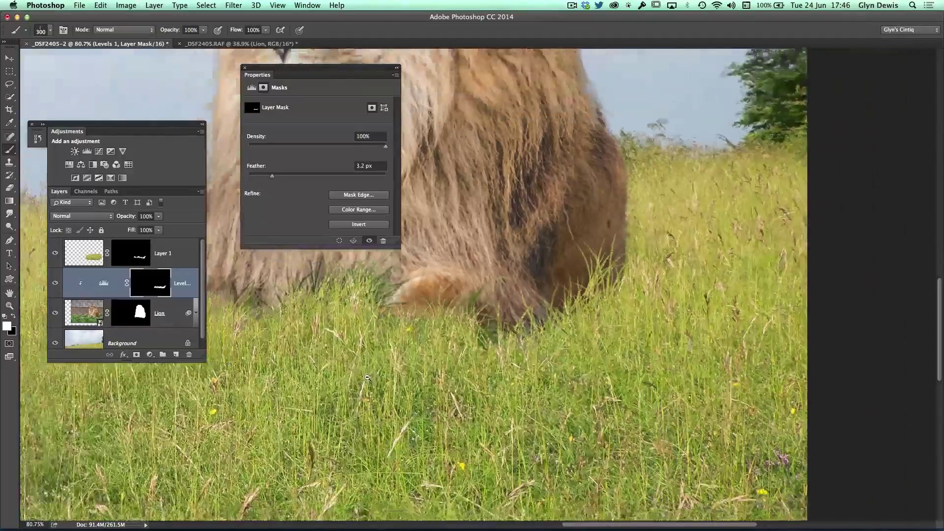
drag(377, 388, 498, 294)
scroll(498, 294, up, 5)
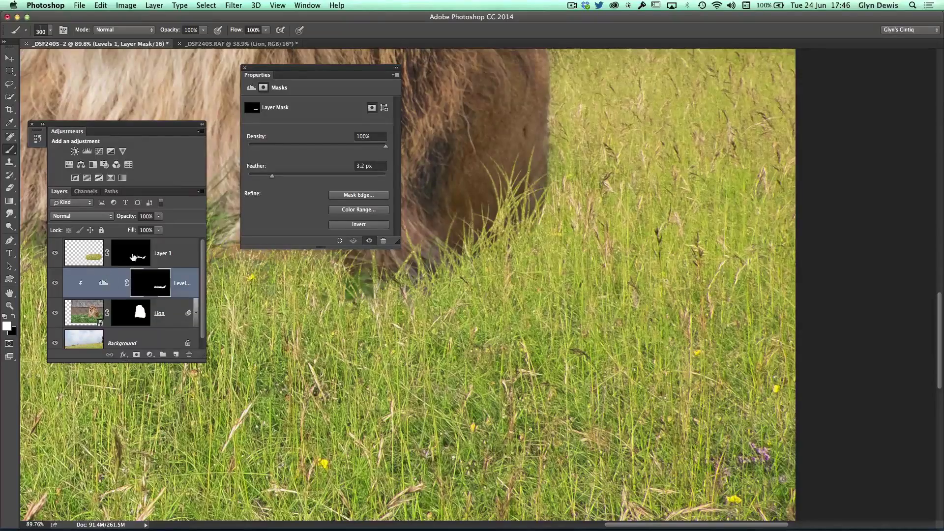
click(131, 258)
key(bracketleft)
key(bracketleft)
key(bracketleft)
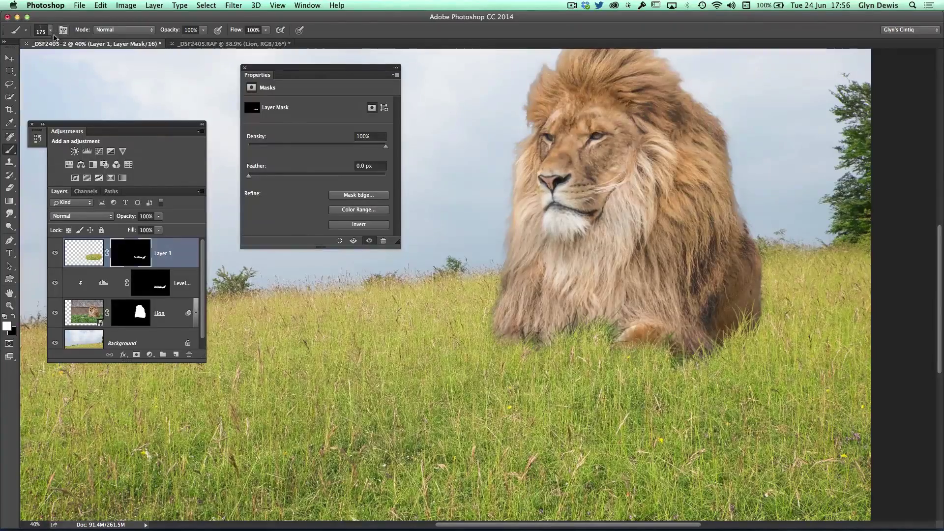
Step: Load Faux Finish Brushes from the Brush Preset picker menu, appending them to the current presets
click(51, 32)
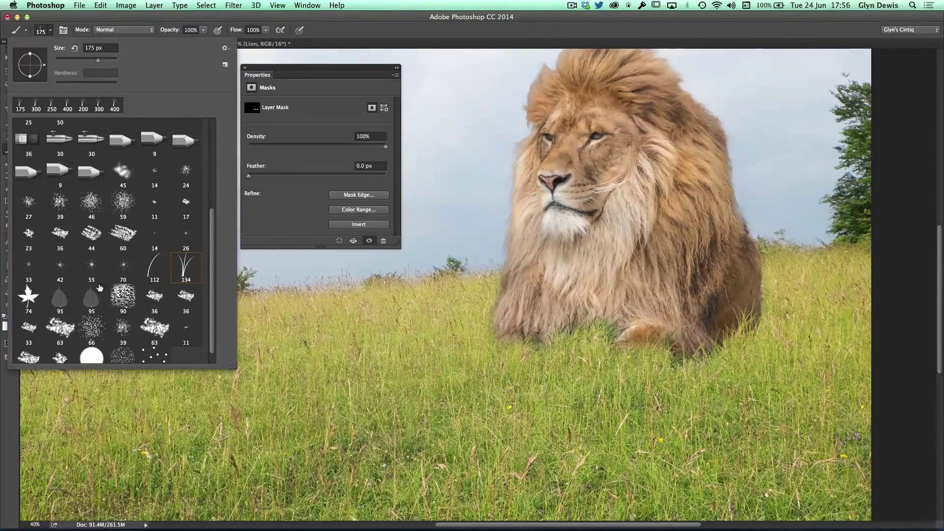
scroll(209, 318, up, 5)
scroll(209, 318, down, 6)
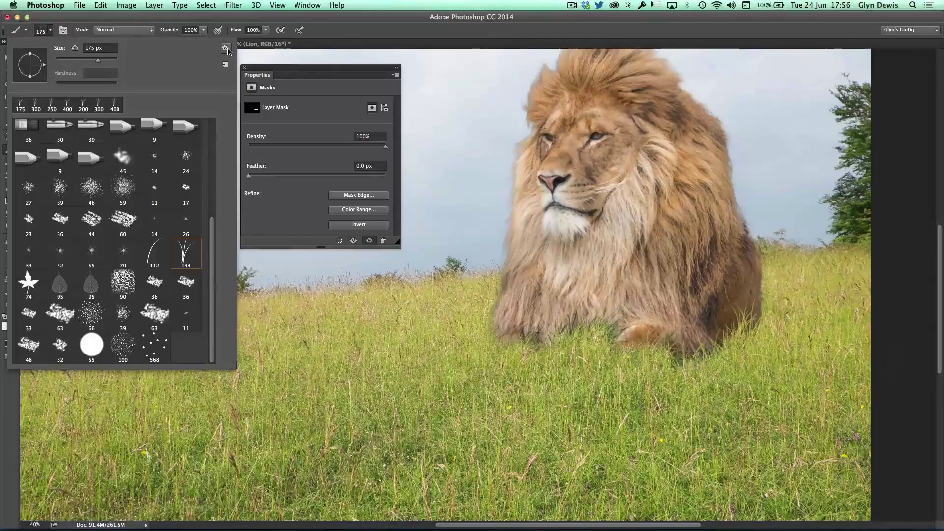
click(227, 49)
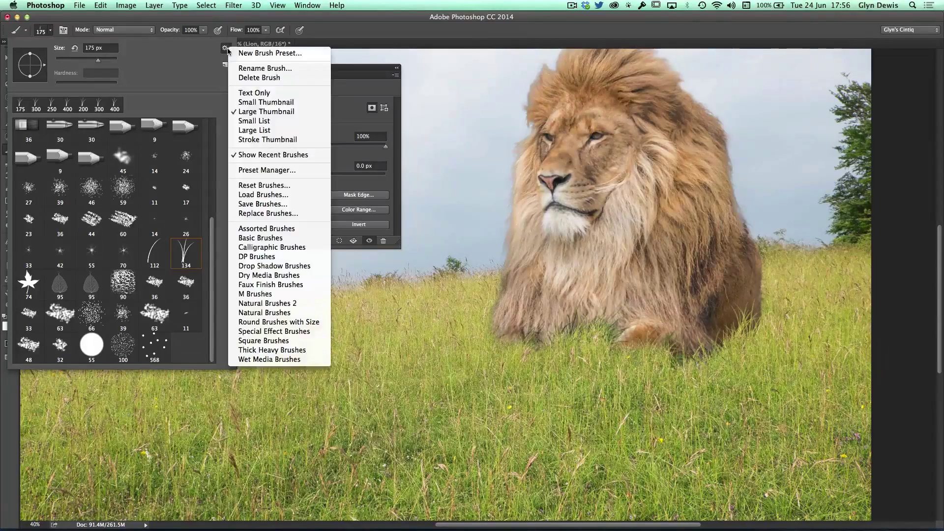
click(260, 287)
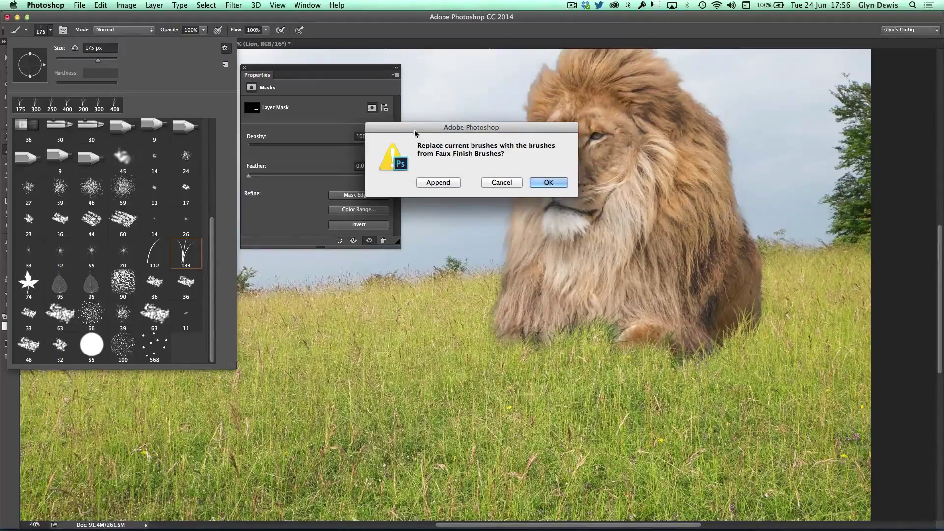
mouse_move(416, 133)
mouse_down()
mouse_move(408, 158)
mouse_move(304, 302)
mouse_up()
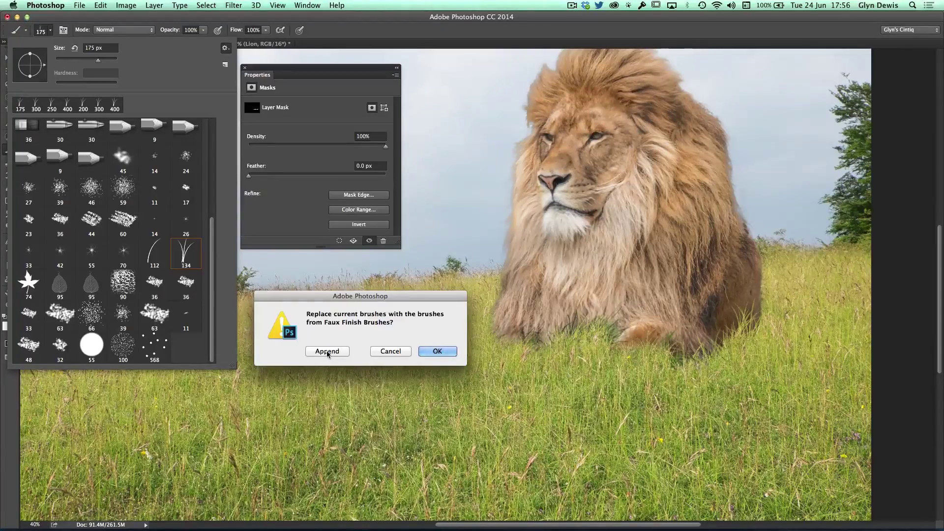
click(327, 352)
drag(210, 215, 212, 275)
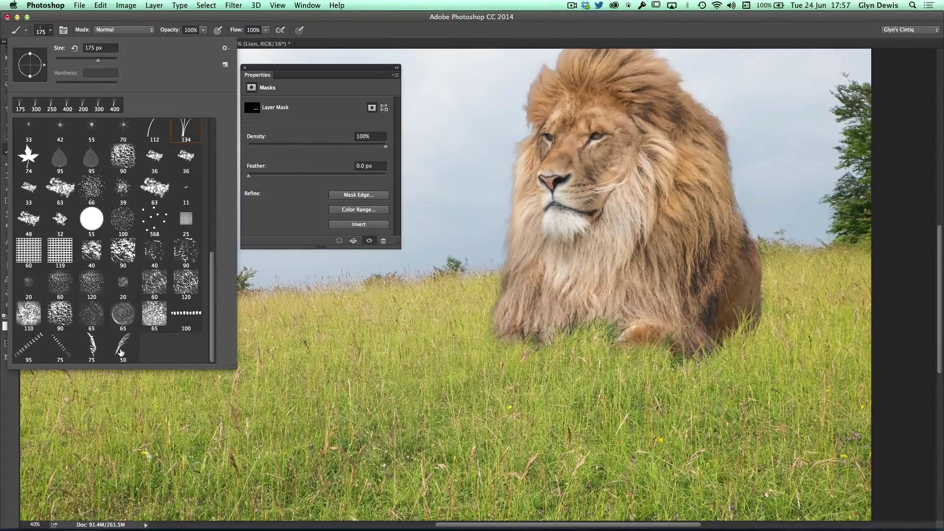
Step: Select the 50 px grass-blade brush and raise its tip spacing to 467%
click(123, 353)
click(127, 349)
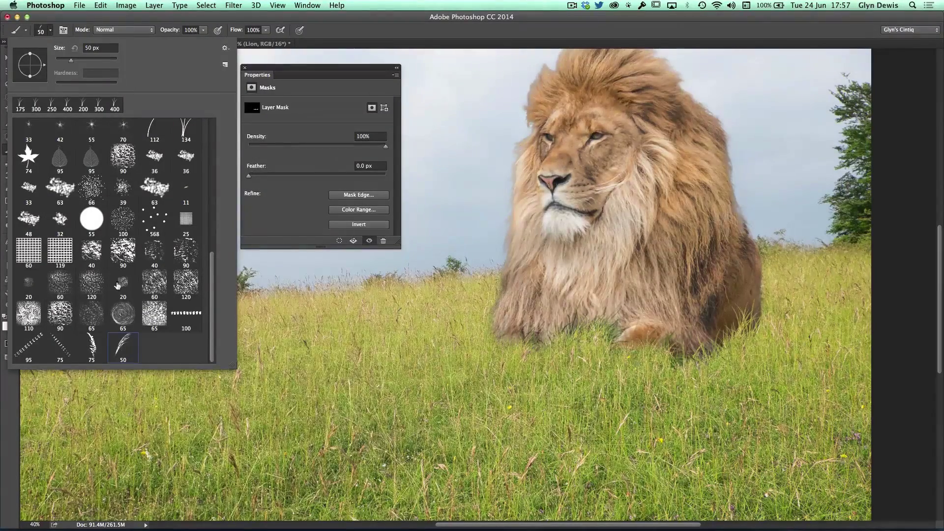
click(63, 31)
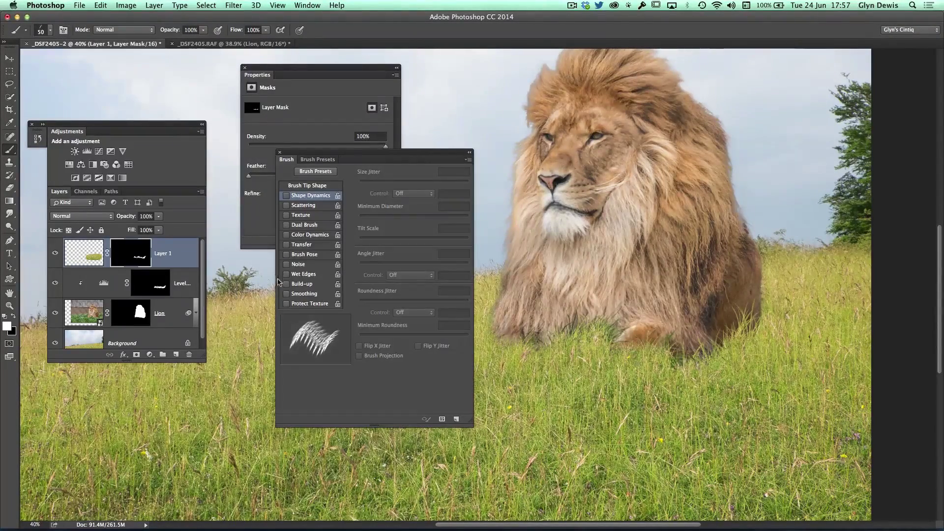
click(304, 187)
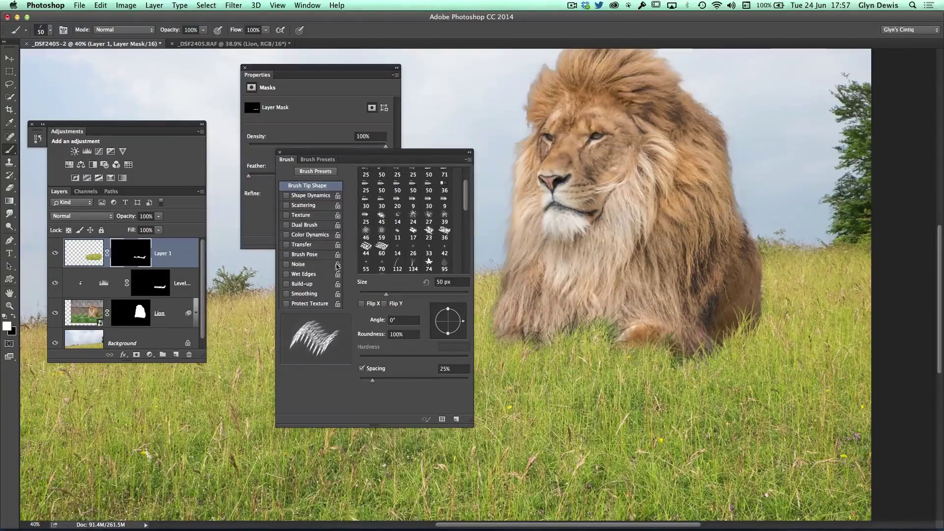
drag(374, 382, 456, 383)
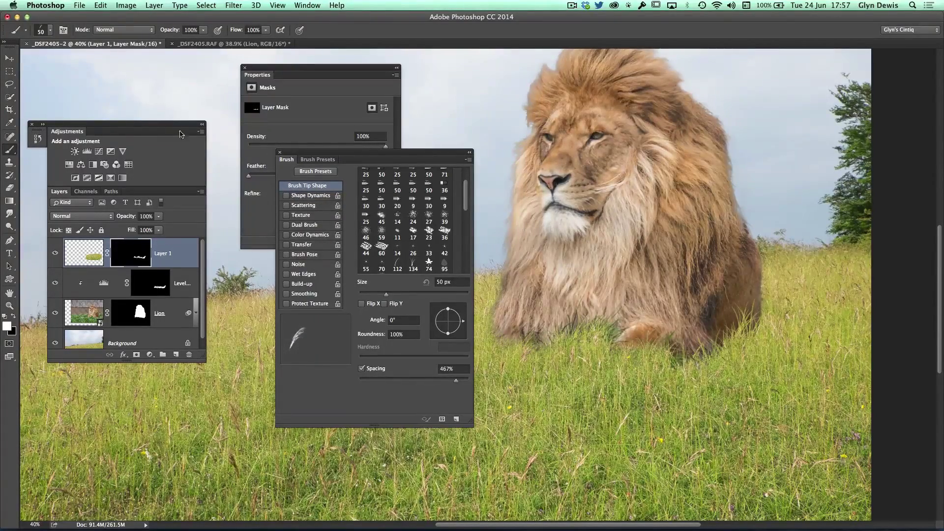
click(63, 31)
scroll(133, 107, right, 3)
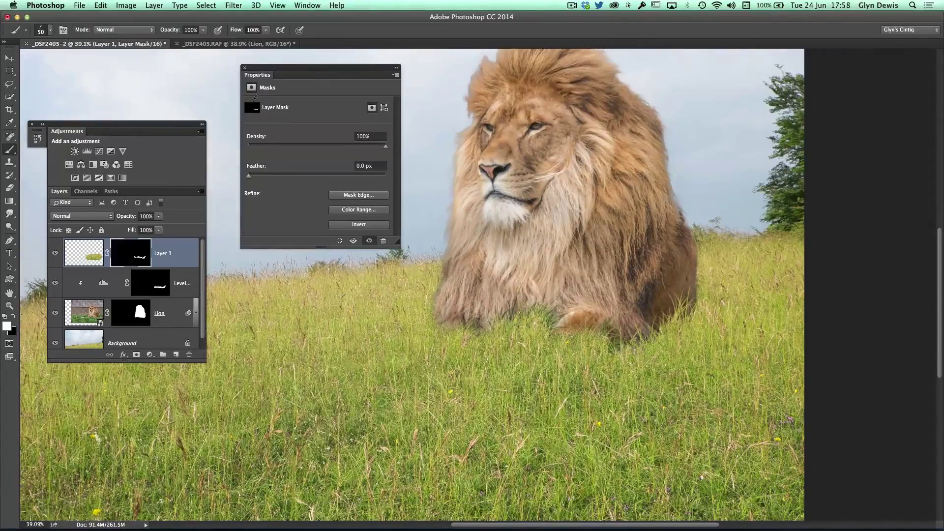
Step: Collapse the Properties panel, zoom in on the paw's grass, and toggle Layer 1 to compare
drag(264, 76, 101, 413)
double_click(273, 290)
drag(590, 341, 393, 303)
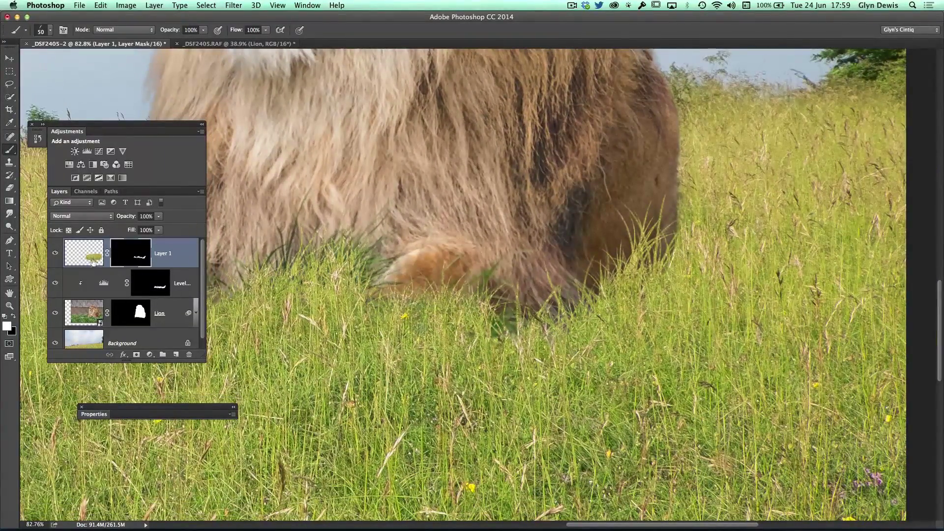
click(54, 256)
click(54, 255)
click(55, 255)
click(55, 255)
Step: Rotate the grass brush tip angle to 77° and display Layer 1's mask on its own
click(63, 31)
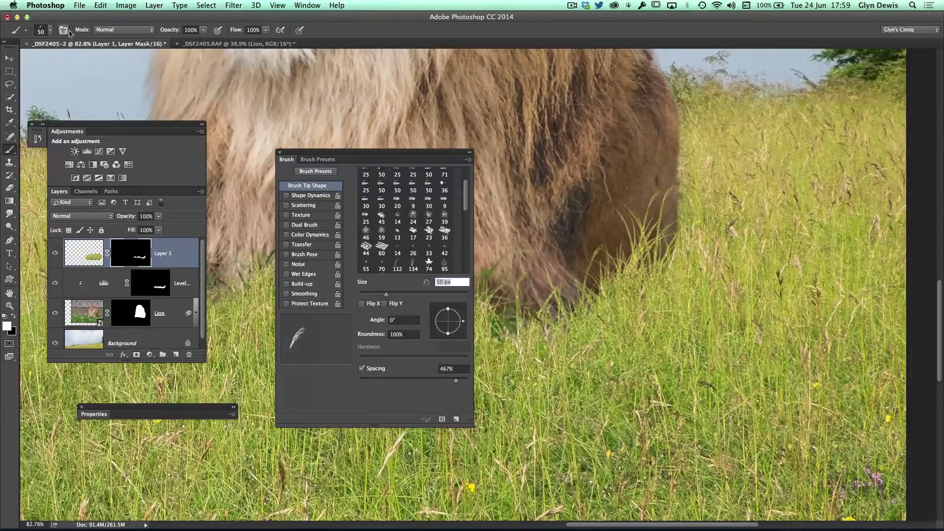
drag(308, 152, 297, 103)
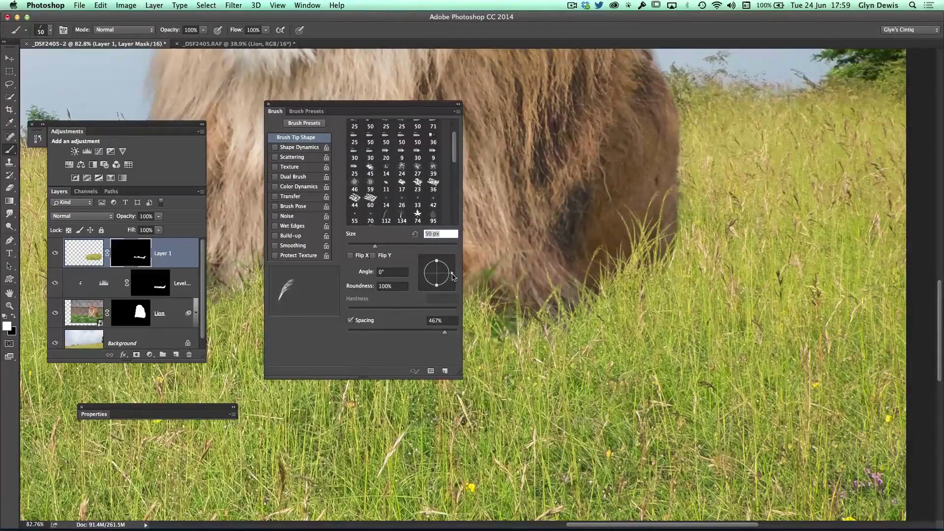
scroll(453, 278, down, 5)
drag(453, 277, 454, 277)
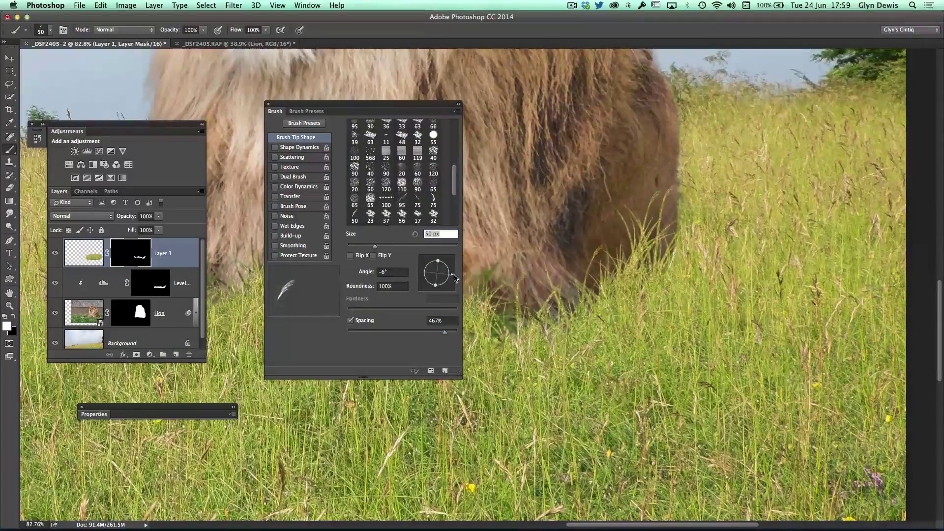
drag(454, 277, 452, 265)
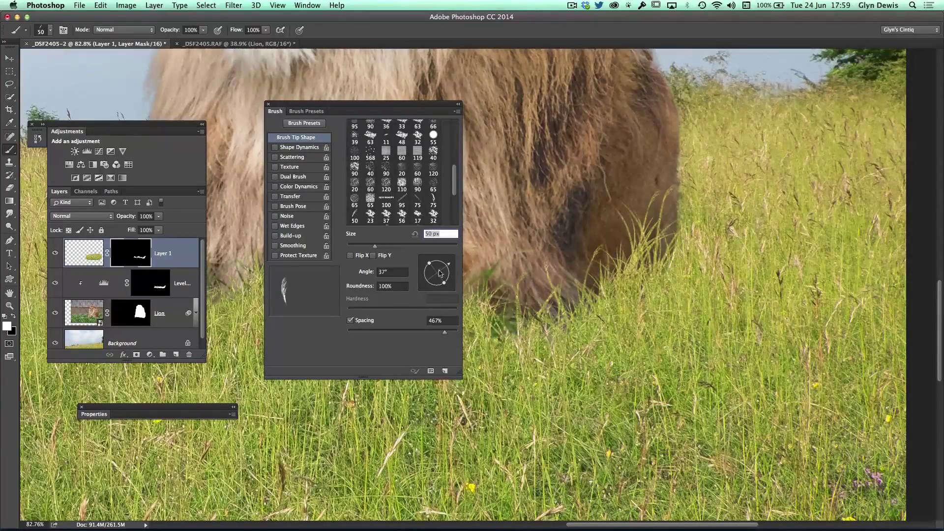
drag(448, 264, 440, 259)
alt+click(128, 257)
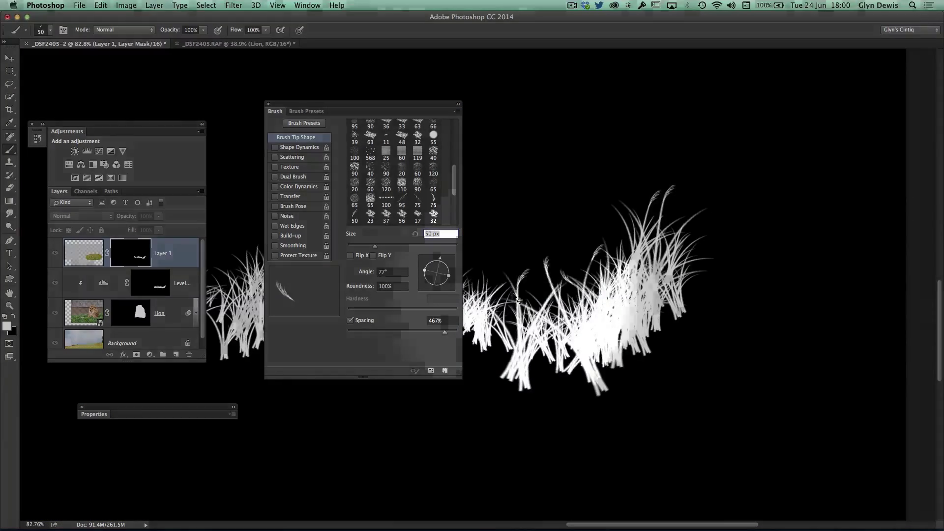
Step: Paint white grass-blade strokes onto Layer 1's mask with the 77° brush
mouse_move(522, 289)
mouse_down()
mouse_move(545, 264)
mouse_move(526, 278)
mouse_up()
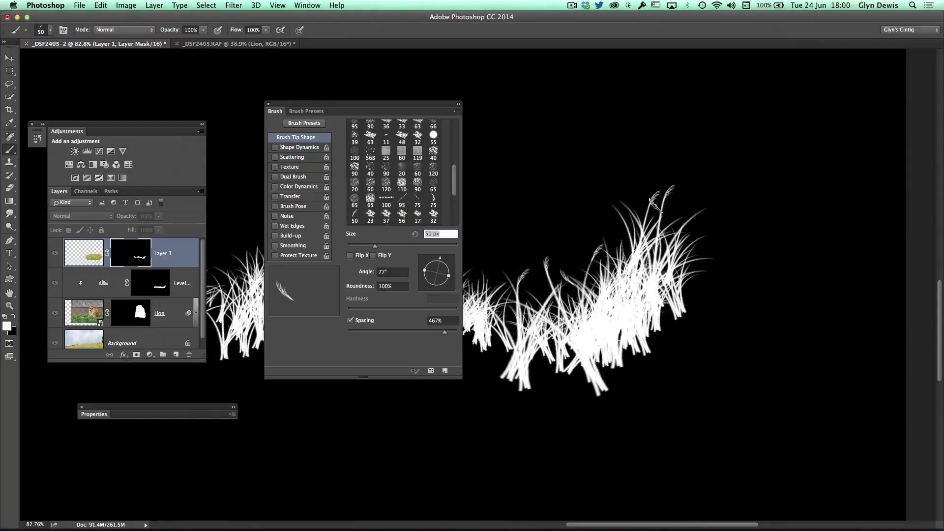
Step: Leave the mask-only view to show the lion composite on the hillside again
alt+click(131, 252)
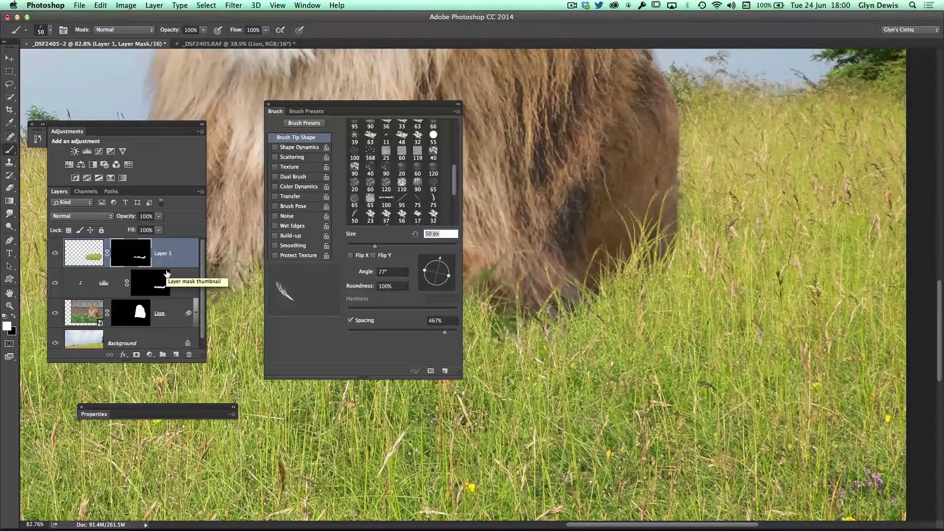